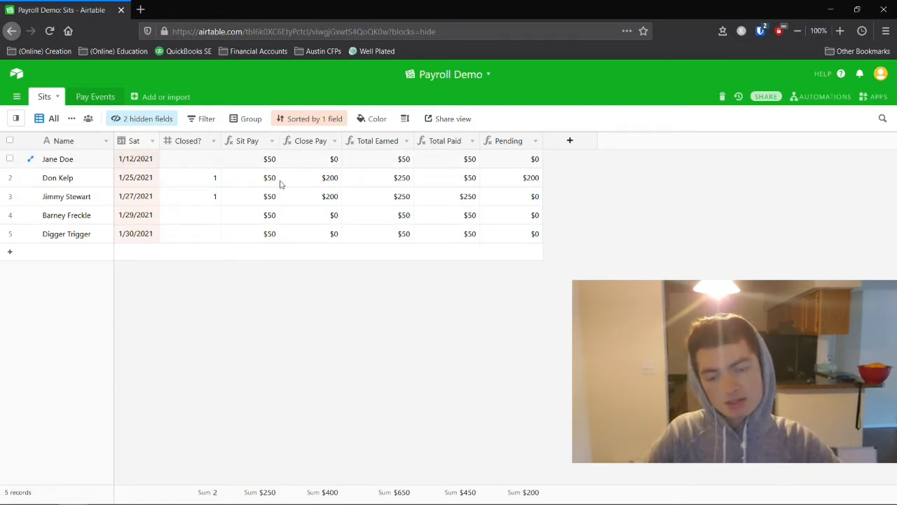
Open the Pay Events table of the Payroll Demo base.
click(96, 99)
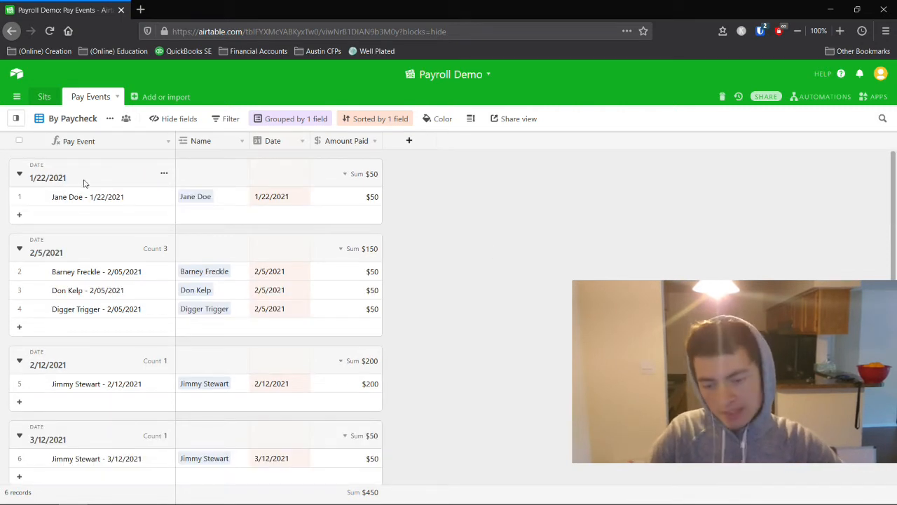
Review the date-grouped Pay Events payments, then return to the Sits table.
scroll(204, 272, down, 2)
scroll(204, 272, up, 2)
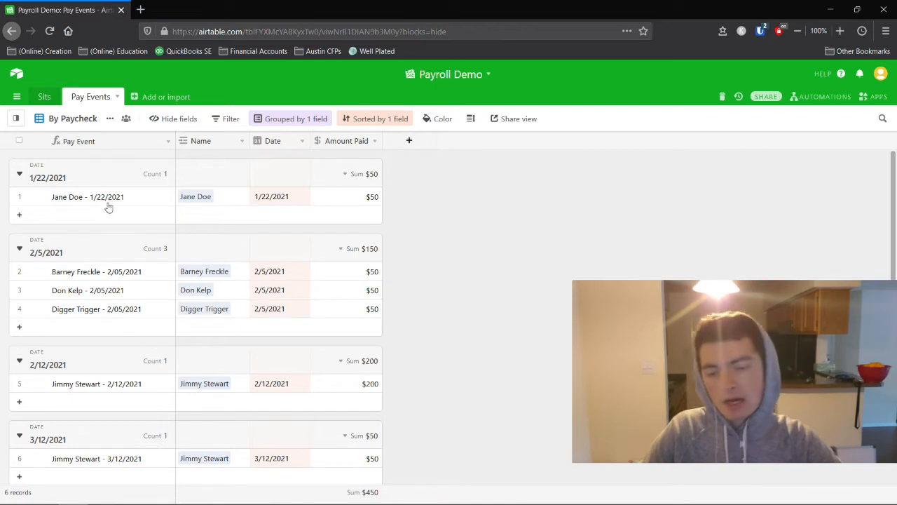
click(44, 96)
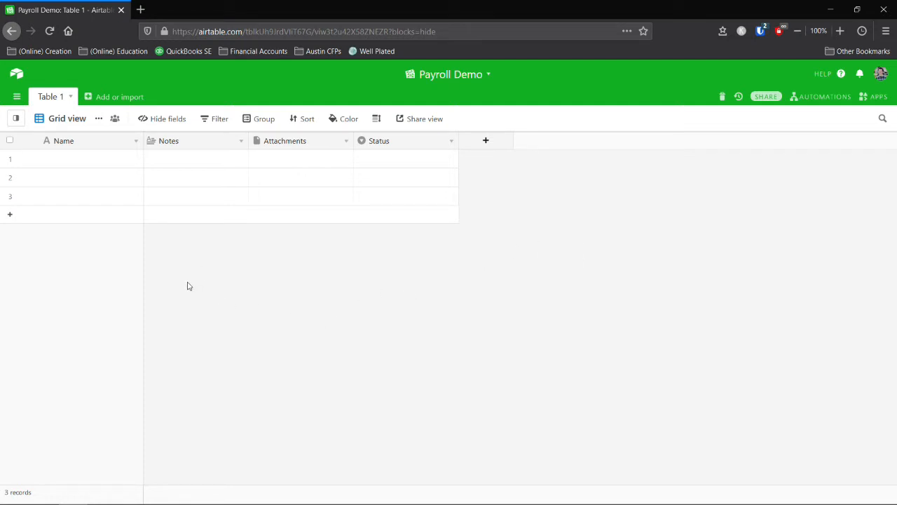
Turn the Notes field into a Date-type field named Date.
click(177, 143)
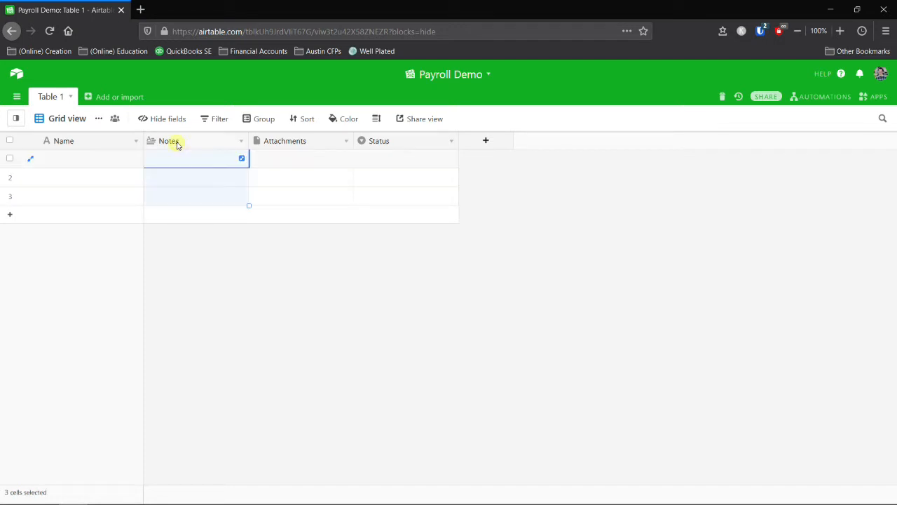
right_click(176, 145)
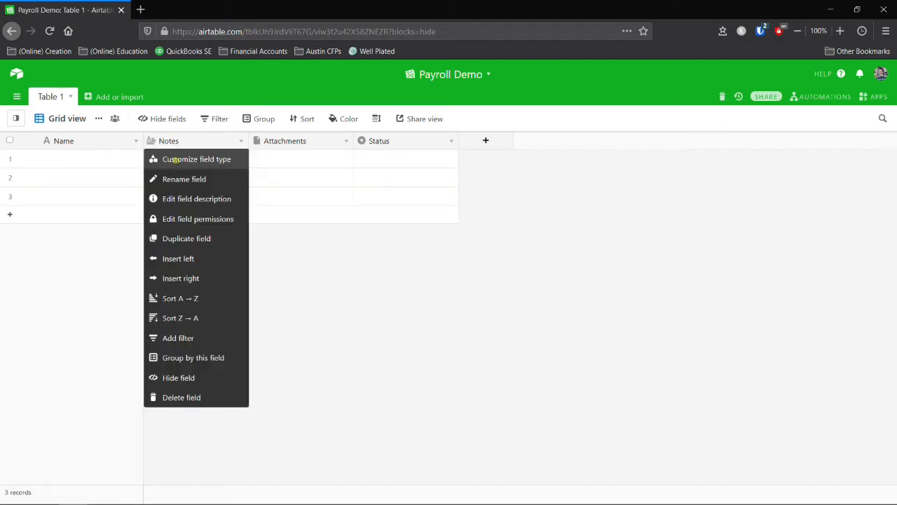
click(177, 160)
click(200, 196)
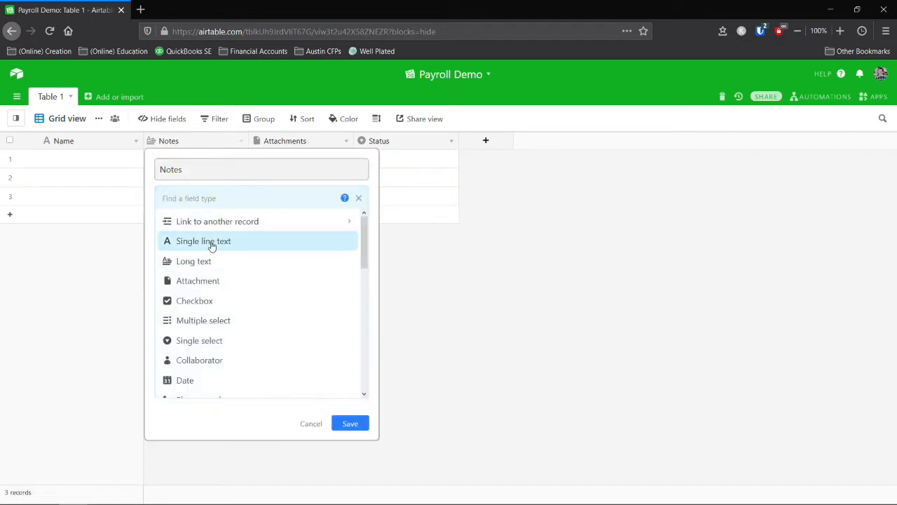
text(date)
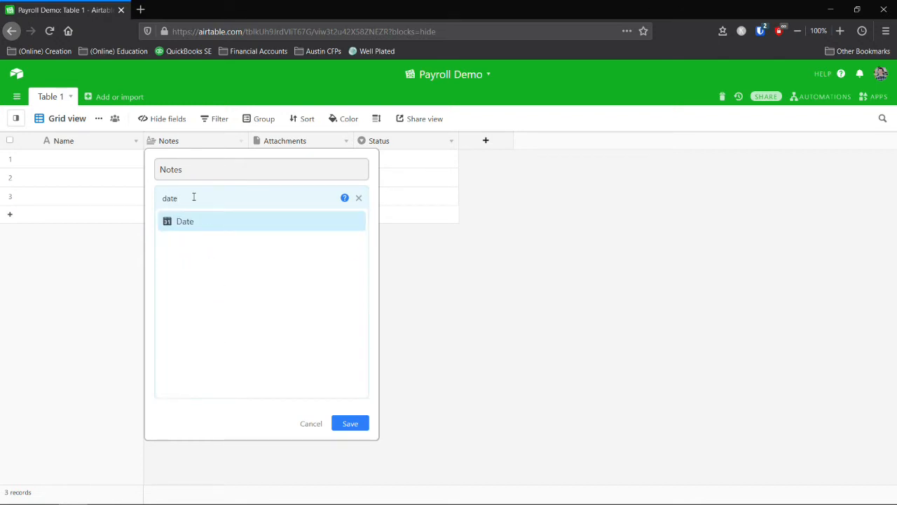
key(Return)
double_click(193, 172)
text(Date)
key(Return)
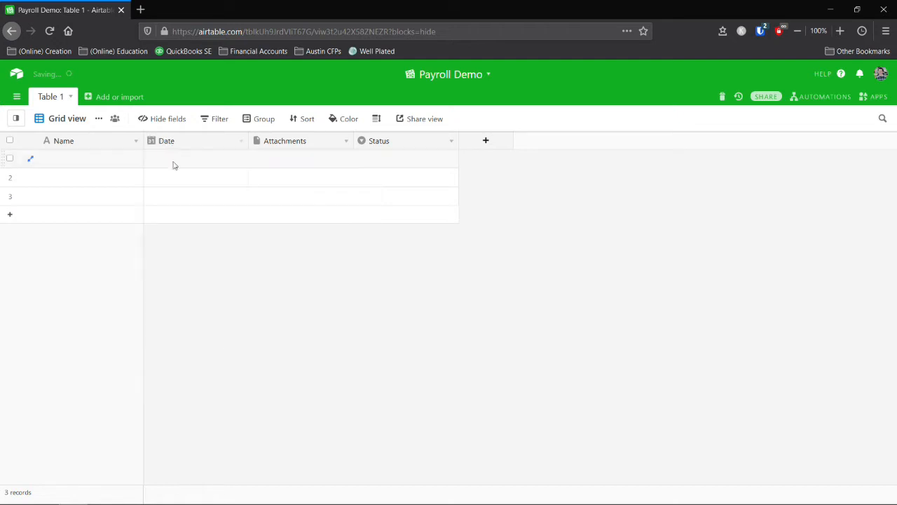
Rename Table 1 to 'Sits', correcting the 'Sats' typo.
double_click(56, 96)
text(Sta)
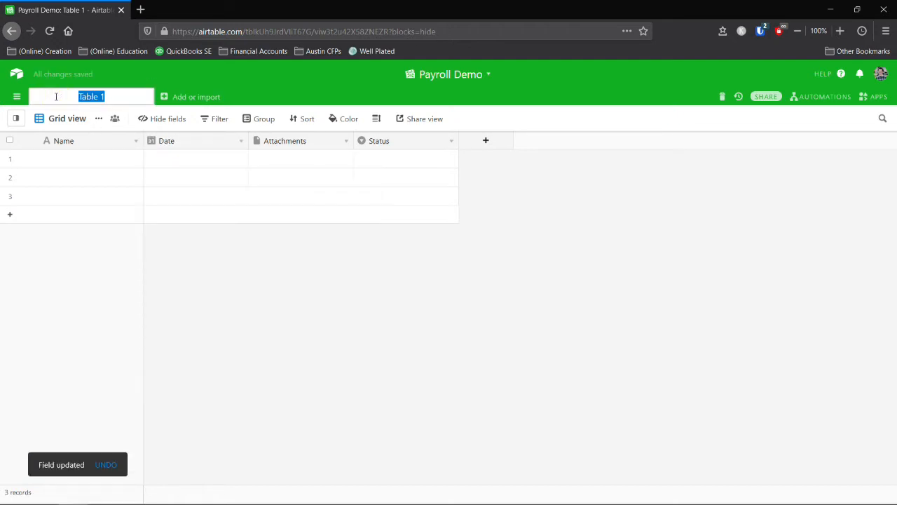
key(BackSpace)
key(BackSpace)
text(ats)
key(Return)
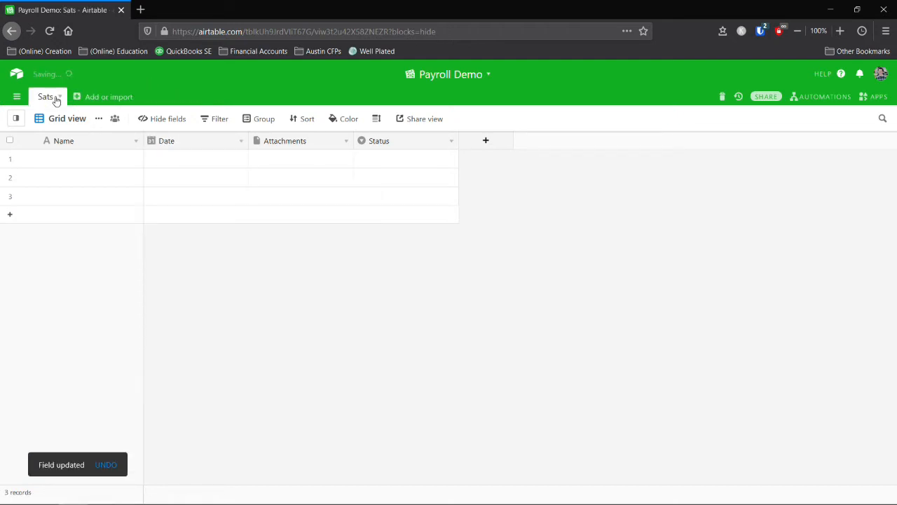
double_click(42, 96)
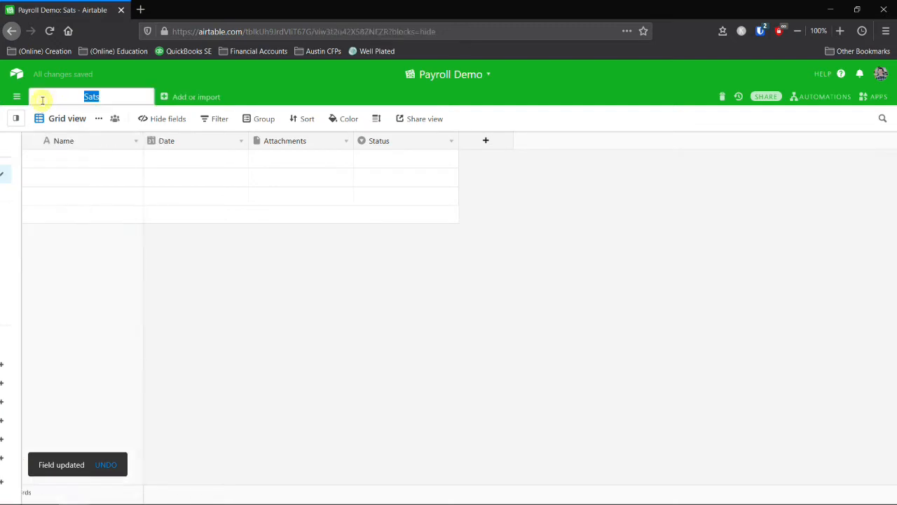
text(Sits)
key(Return)
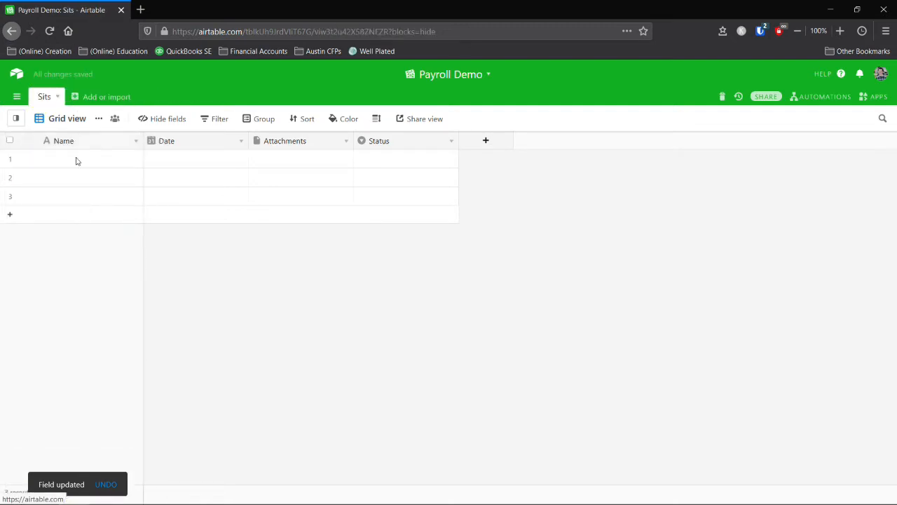
click(50, 117)
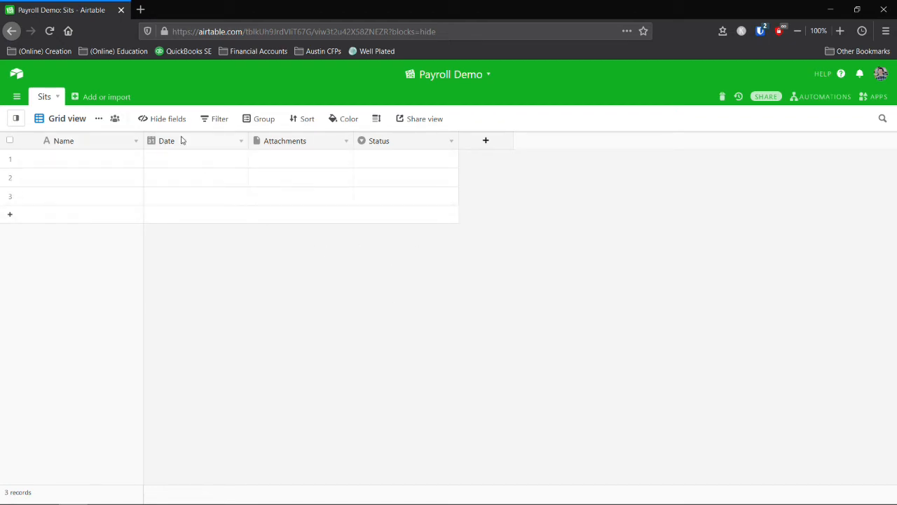
Change Attachments into an integer Number field named 'Closed?'.
right_click(256, 141)
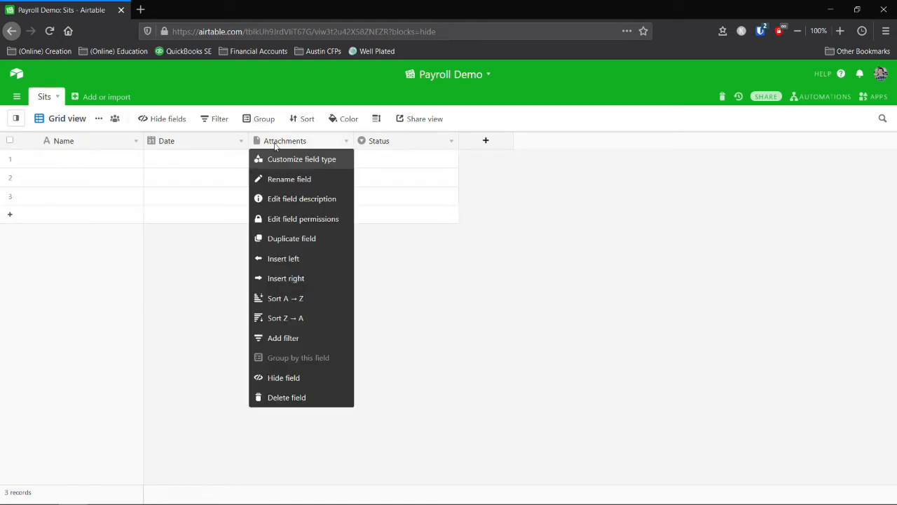
click(276, 158)
click(297, 198)
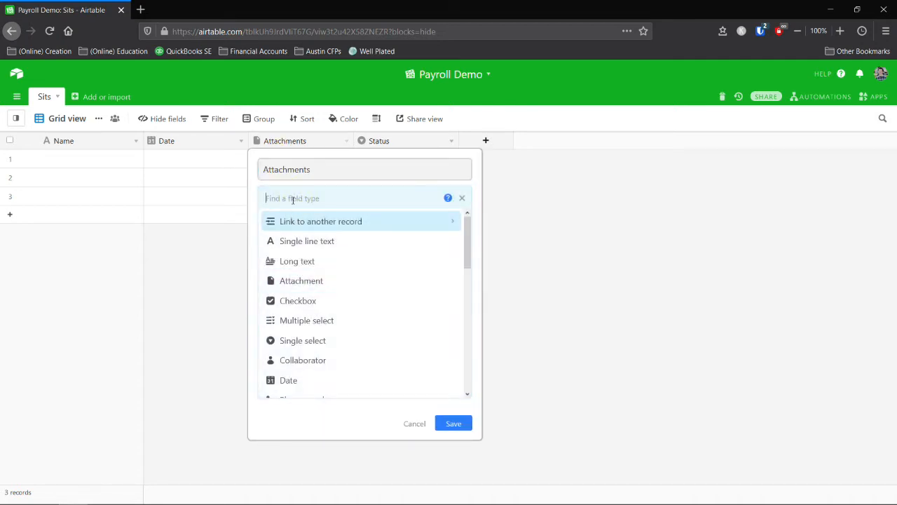
text(num)
key(Return)
double_click(333, 167)
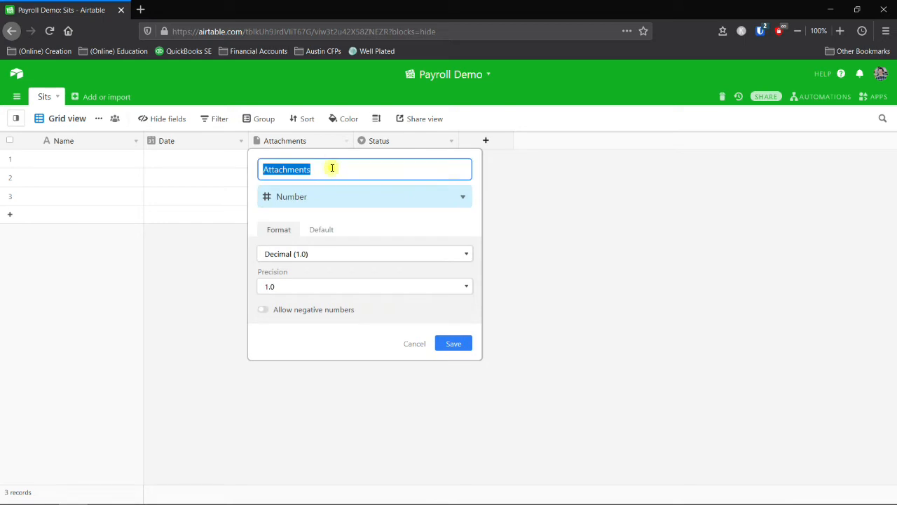
text(Close)
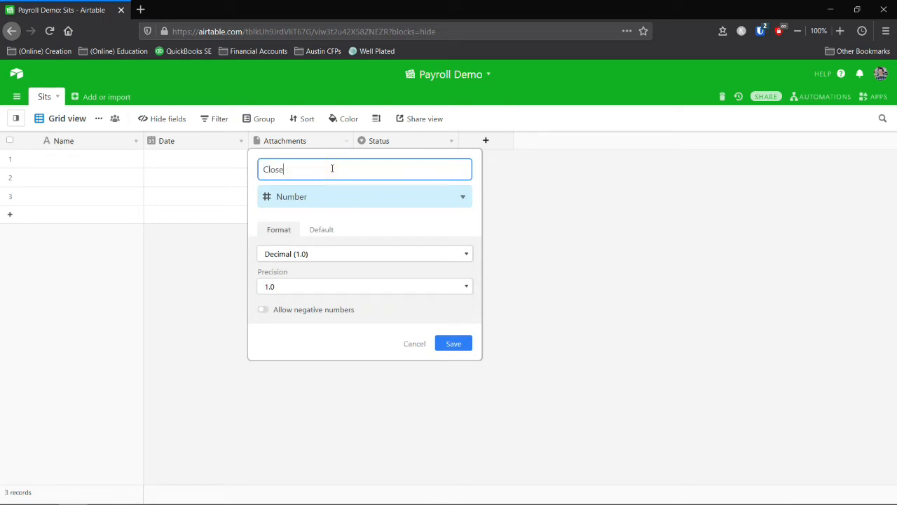
click(329, 253)
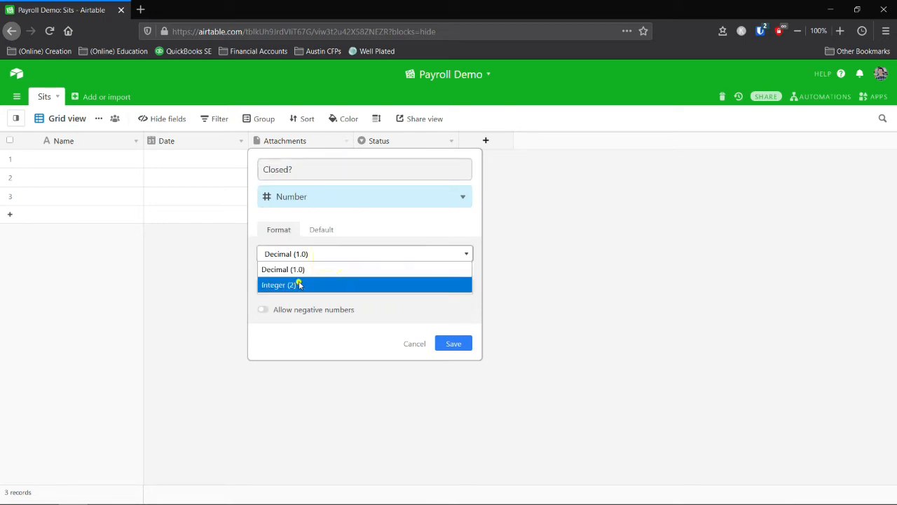
click(294, 285)
click(453, 310)
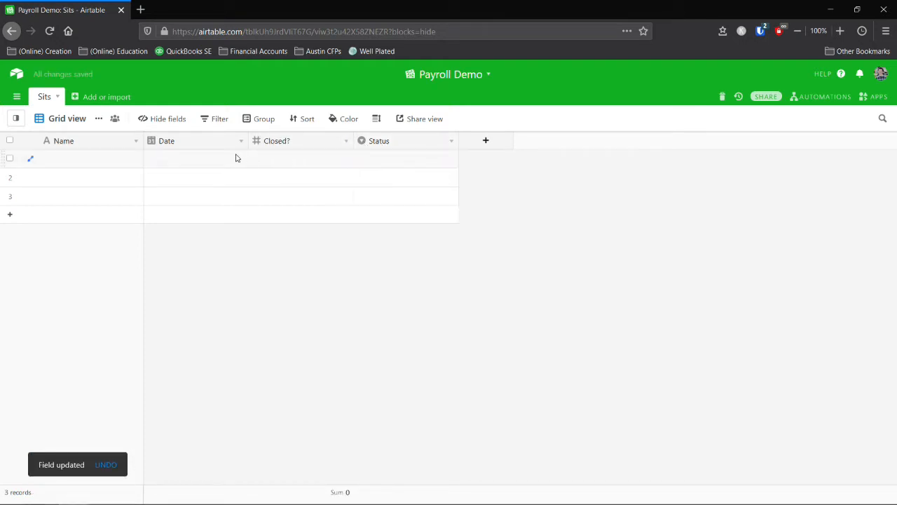
Delete the Status field and paste the five sit records starting at the first Name cell.
right_click(393, 145)
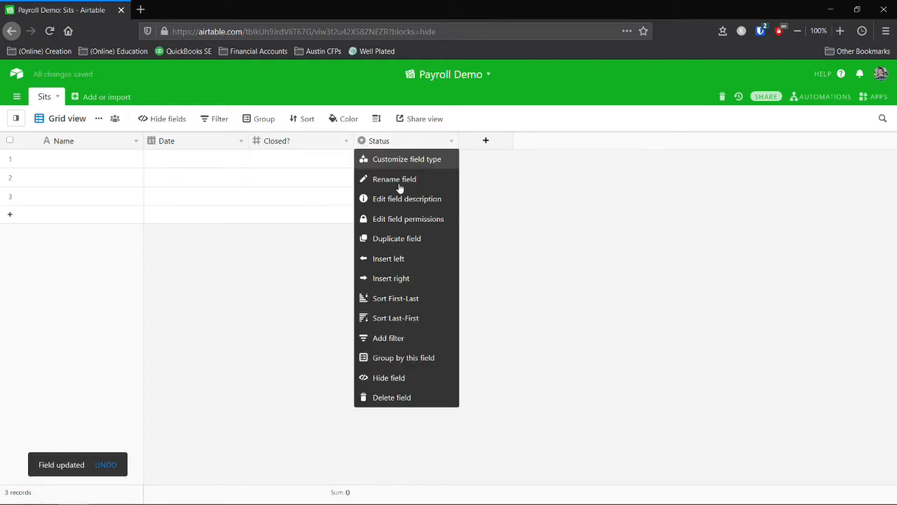
click(382, 398)
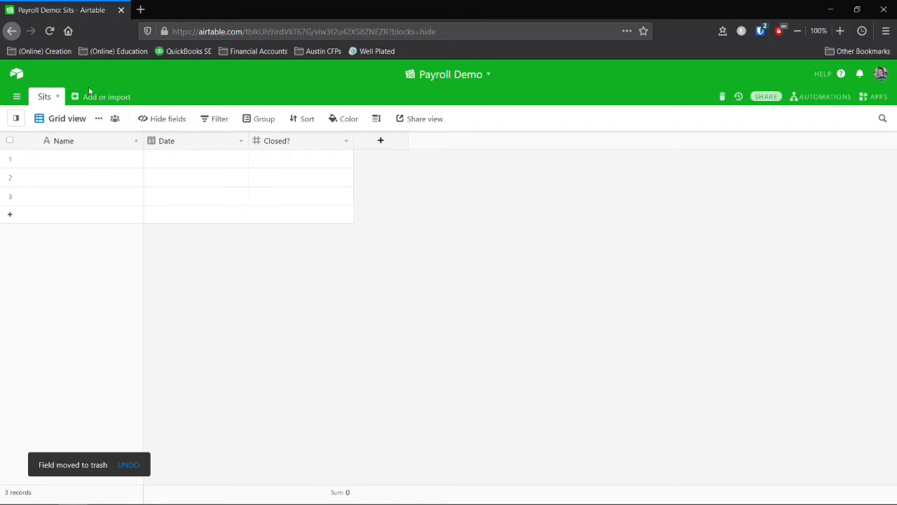
click(66, 158)
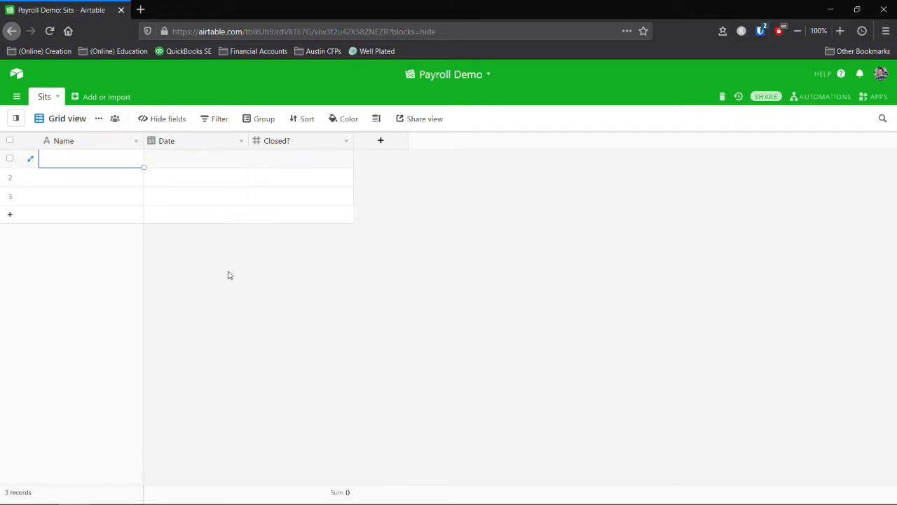
text(Jane Doe	1/12/2021 Don Kelp	1/25/2021	1 Jimmy Stewart	1/27/2021	1 Barney Freckle	1/29/2021 Digger Trigger	1/30/2021)
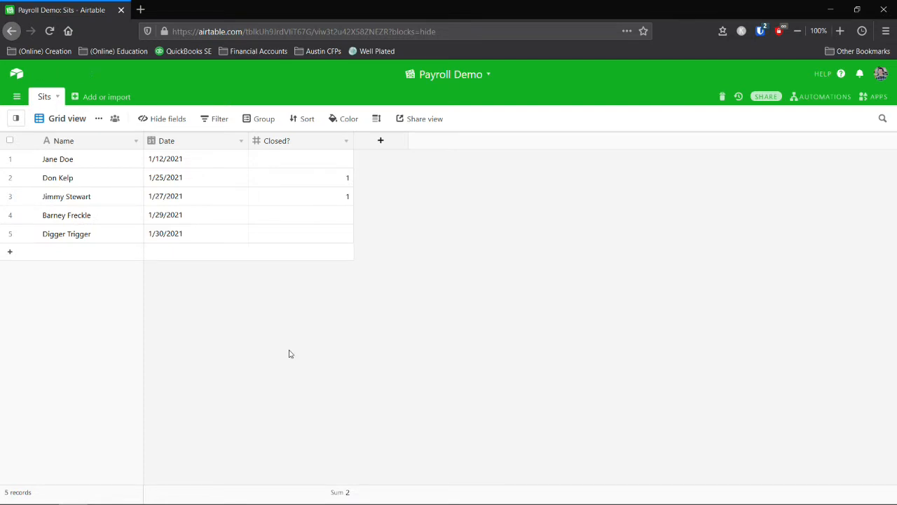
Add a new empty table named 'Pay Events'.
click(98, 96)
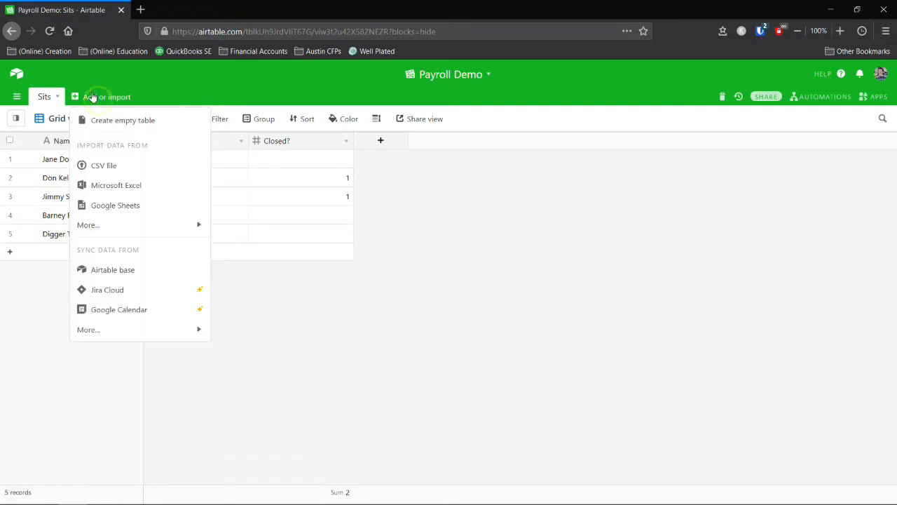
click(106, 121)
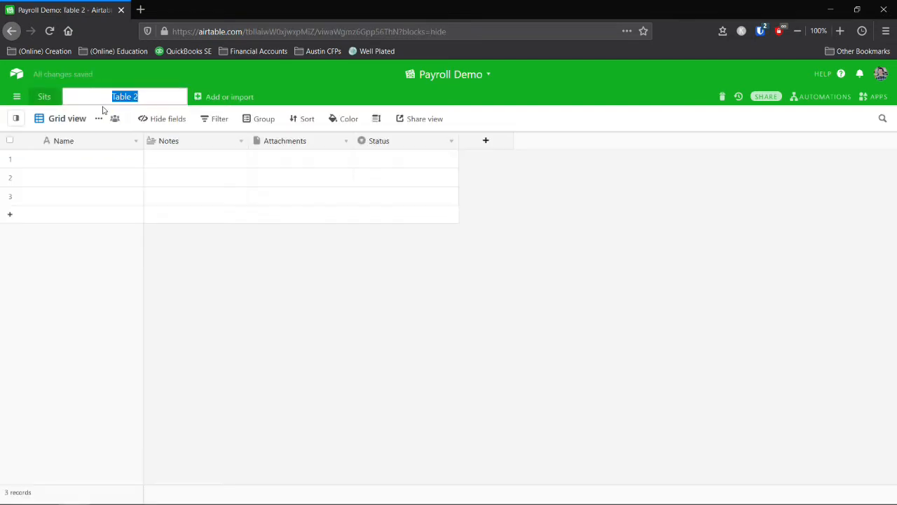
text(Pay Events)
key(Return)
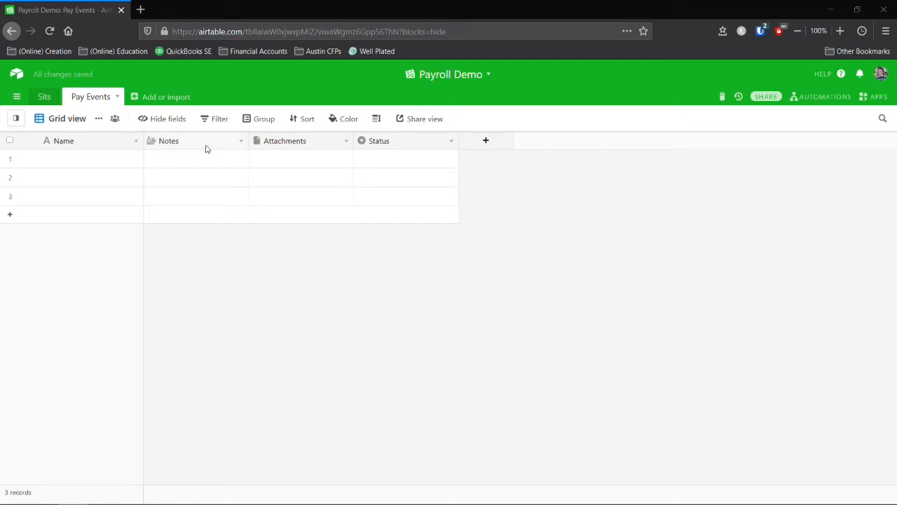
Turn the Attachments field of Pay Events into a Date field.
double_click(290, 145)
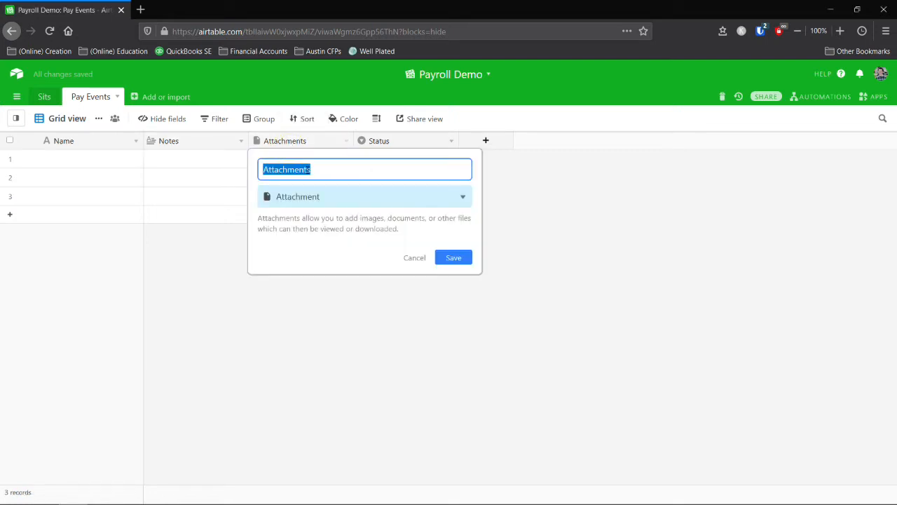
text(Date)
click(303, 195)
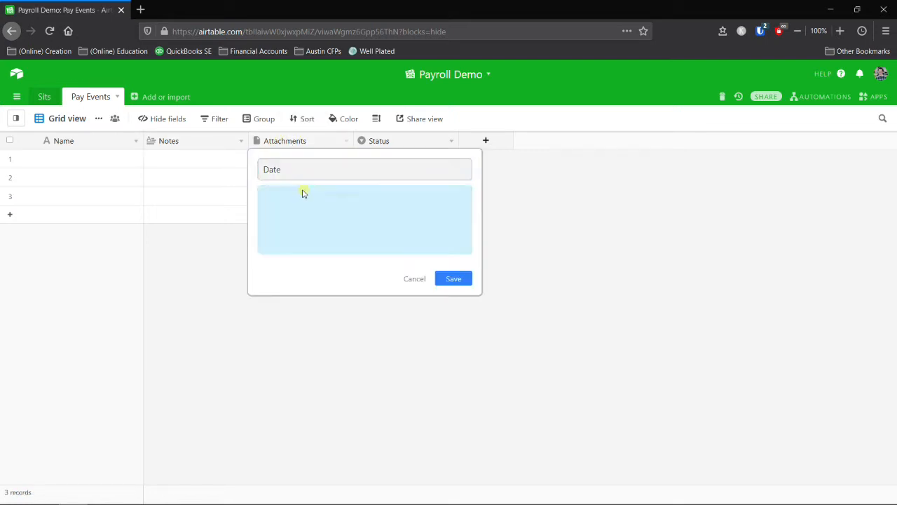
text(dat)
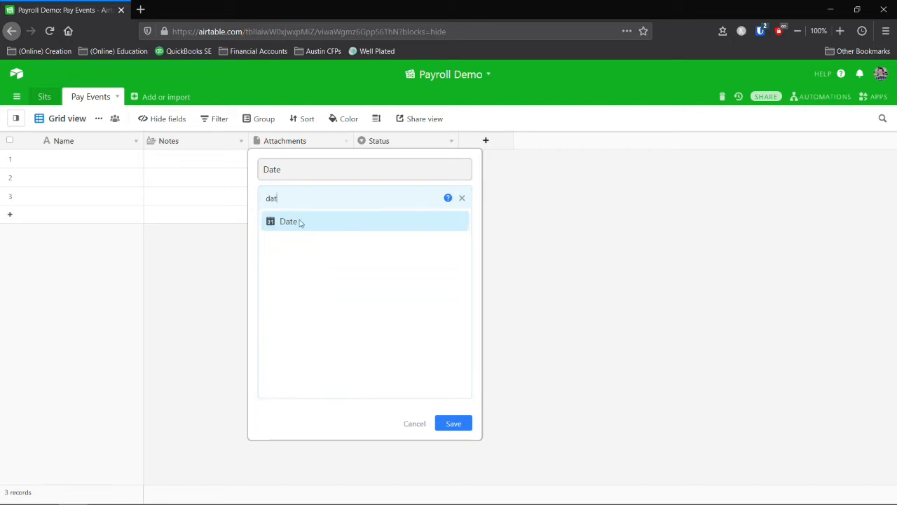
click(299, 223)
click(454, 297)
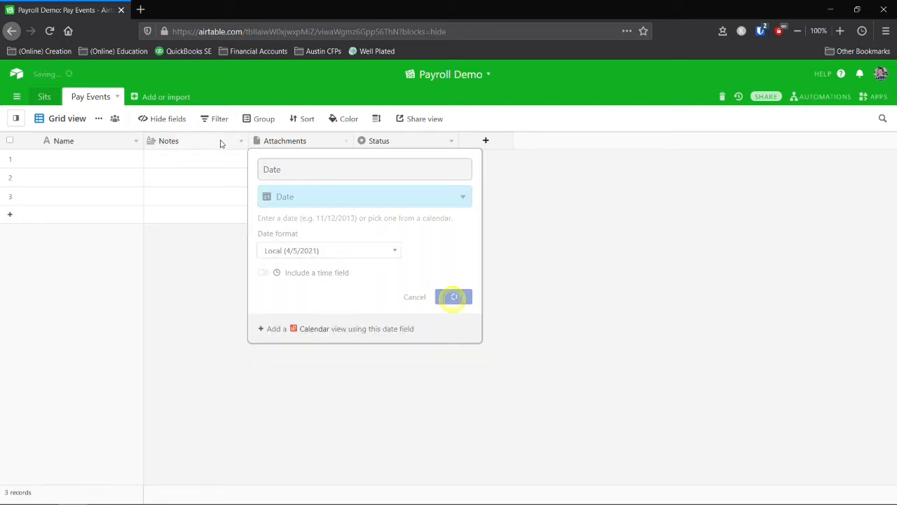
Make Status an 'Amount paid' Currency field with whole-dollar precision, and narrow the columns.
click(377, 141)
double_click(377, 142)
text(Amou)
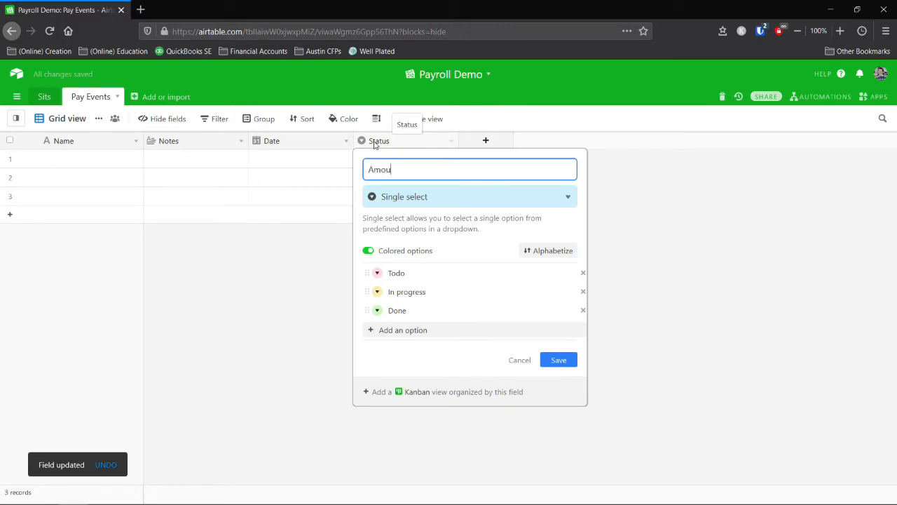
text(nt paid)
click(399, 197)
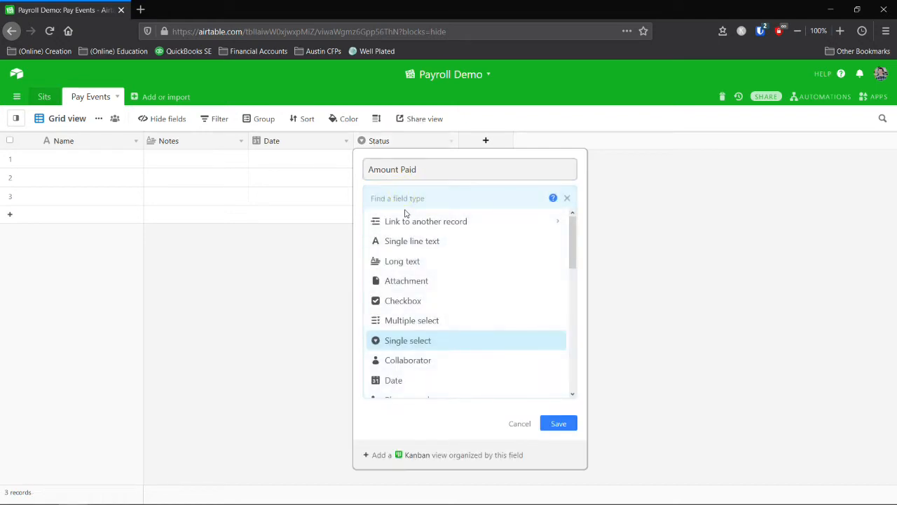
text(cur)
click(410, 222)
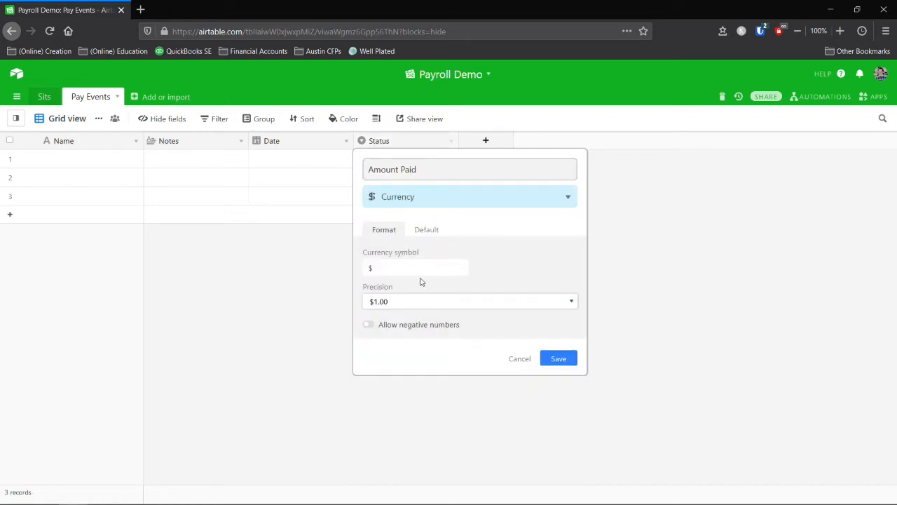
click(414, 302)
click(400, 314)
click(561, 359)
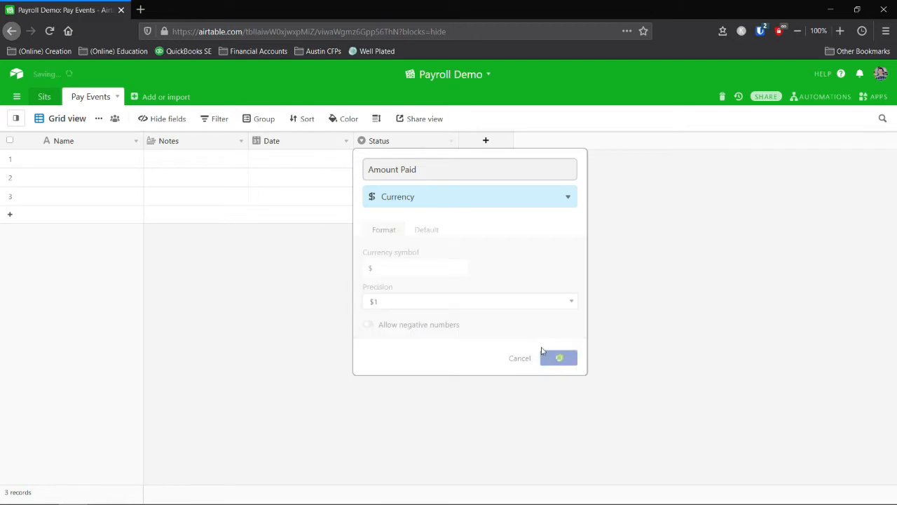
drag(456, 140, 438, 139)
drag(354, 140, 315, 140)
Try Single line text for Notes, cancel the change, and return to the Sits table.
click(180, 163)
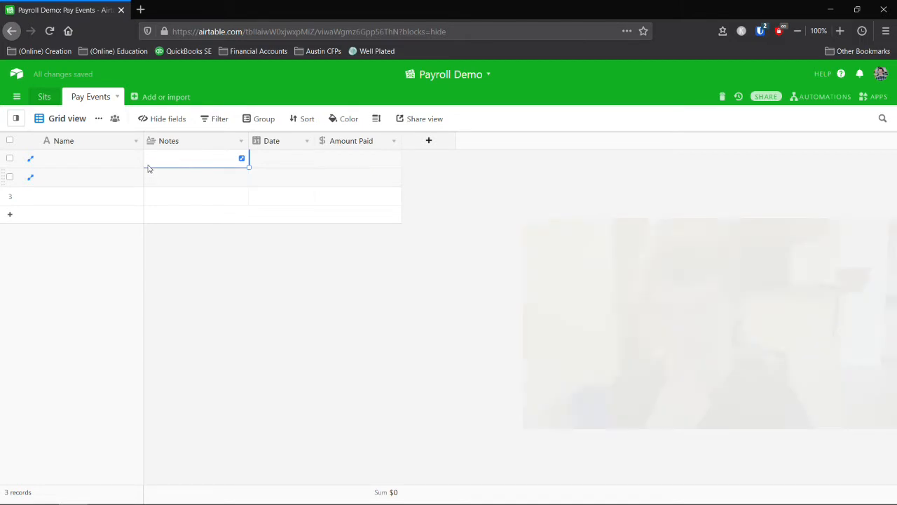
click(174, 144)
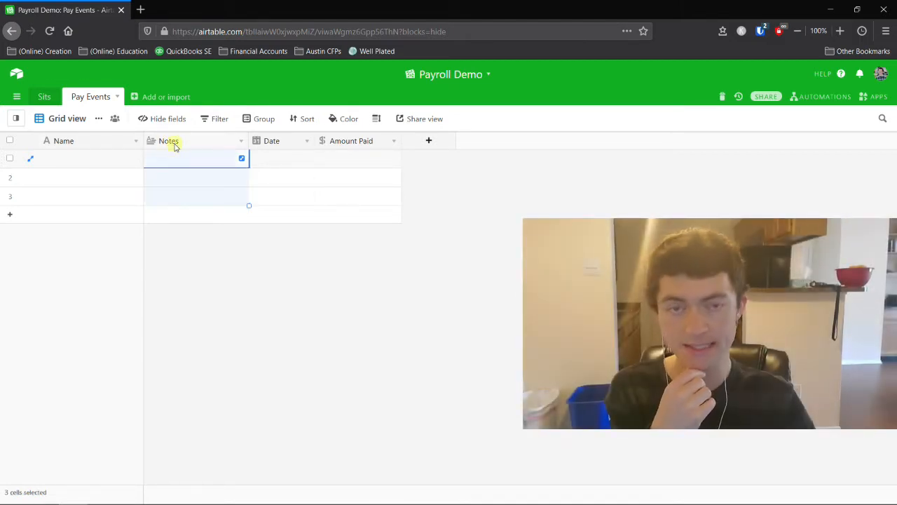
double_click(174, 144)
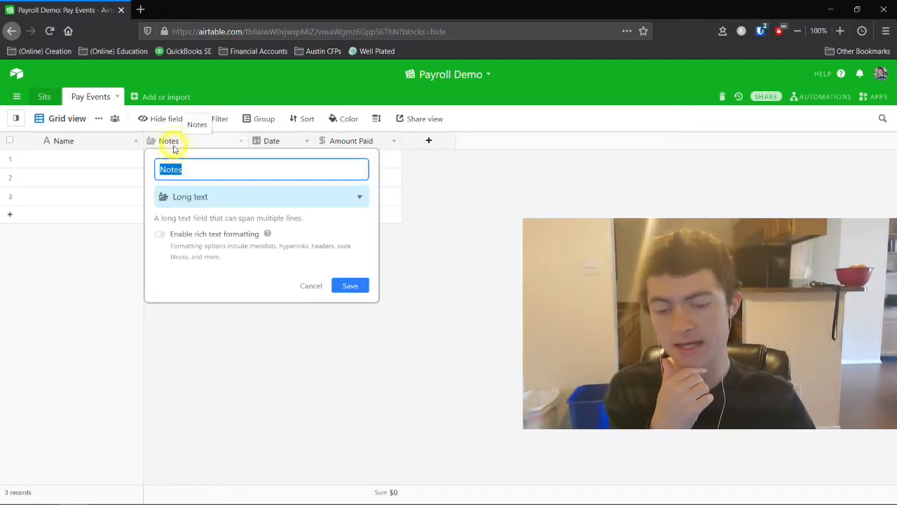
click(197, 203)
click(203, 241)
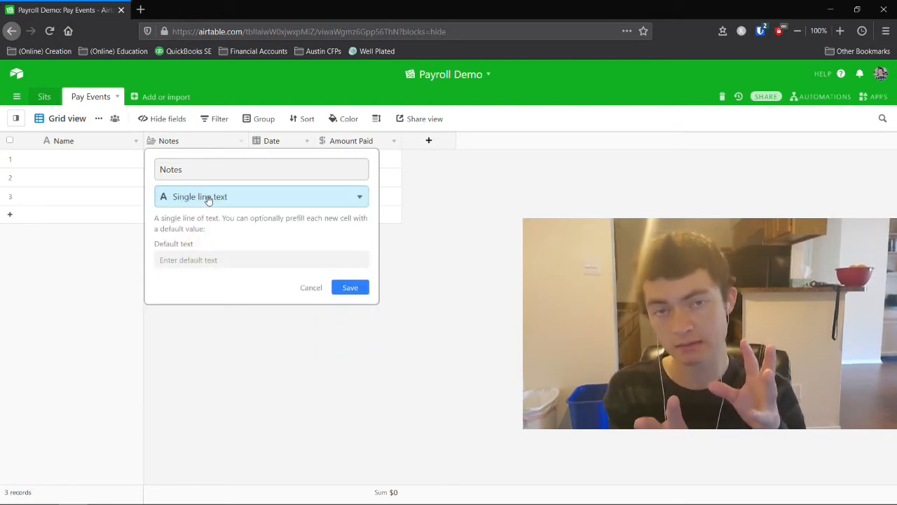
click(312, 289)
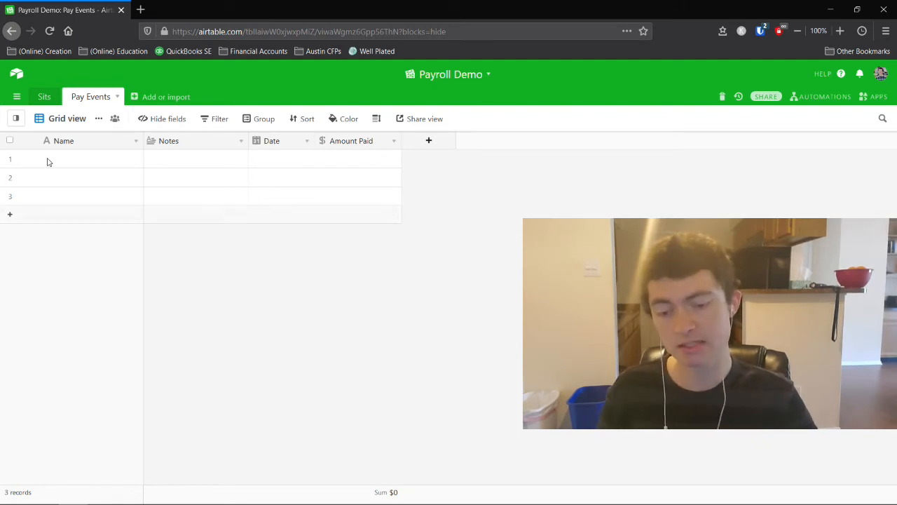
click(42, 98)
click(61, 125)
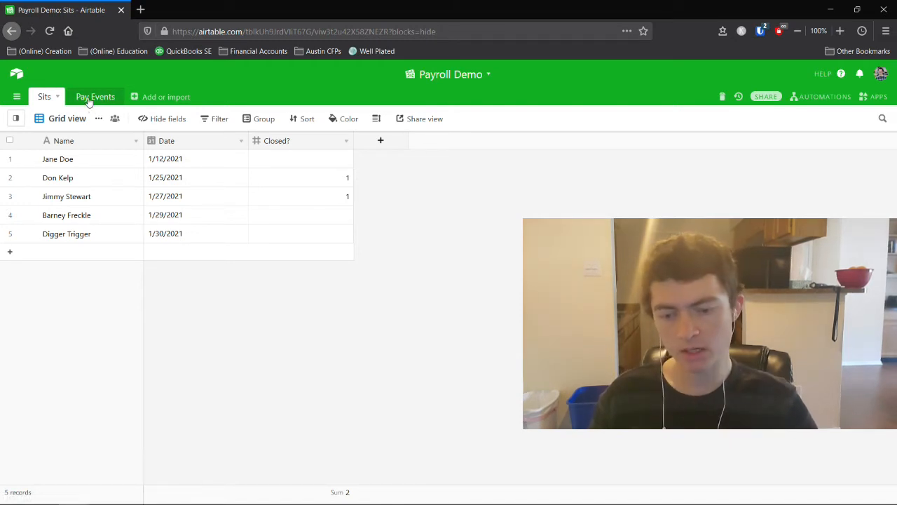
Flip from Pay Events to Sits and back to Pay Events to compare the tables.
click(91, 98)
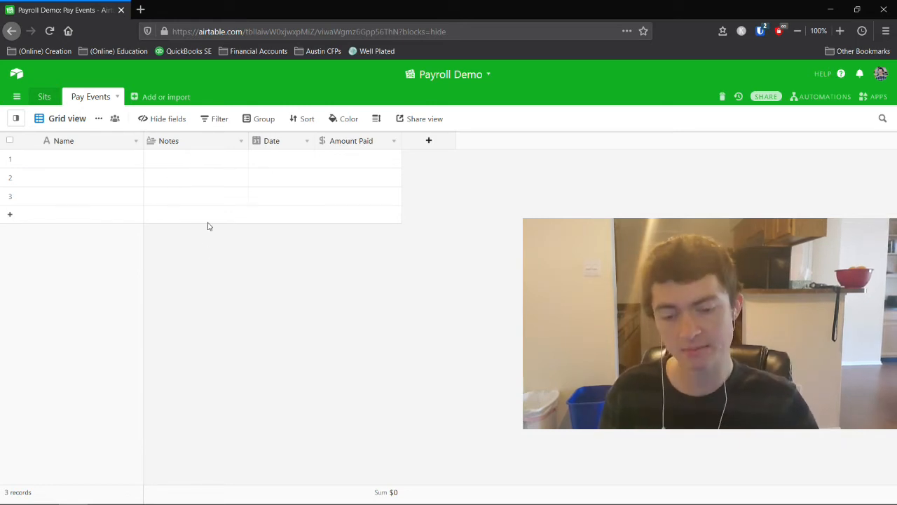
click(44, 98)
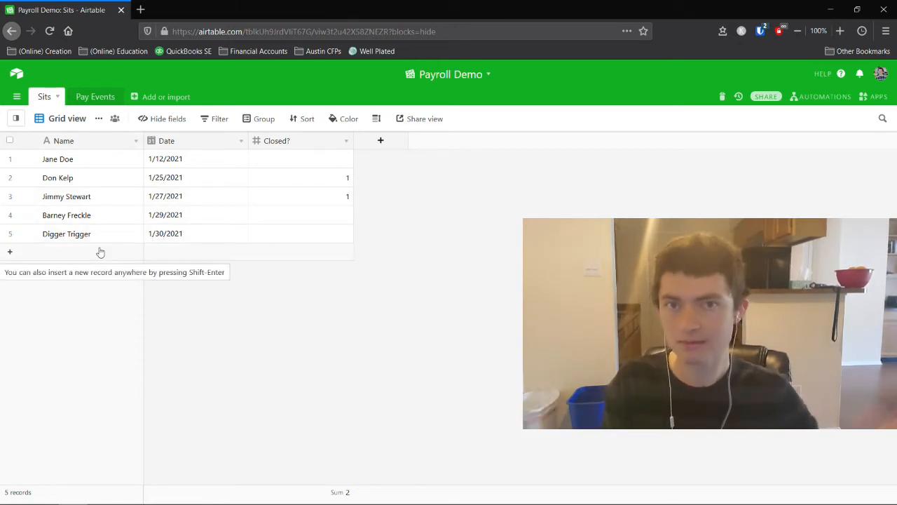
click(90, 99)
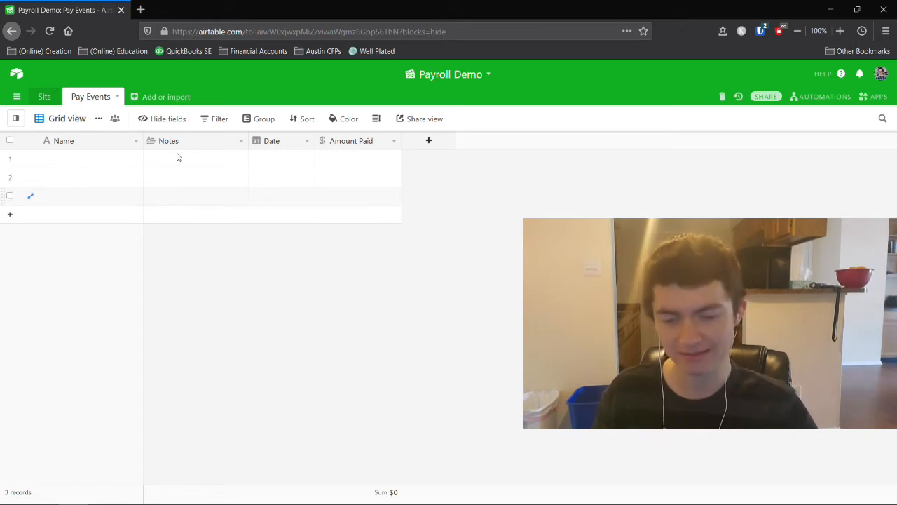
Look at the Name field's type options, then close its settings unchanged.
click(66, 144)
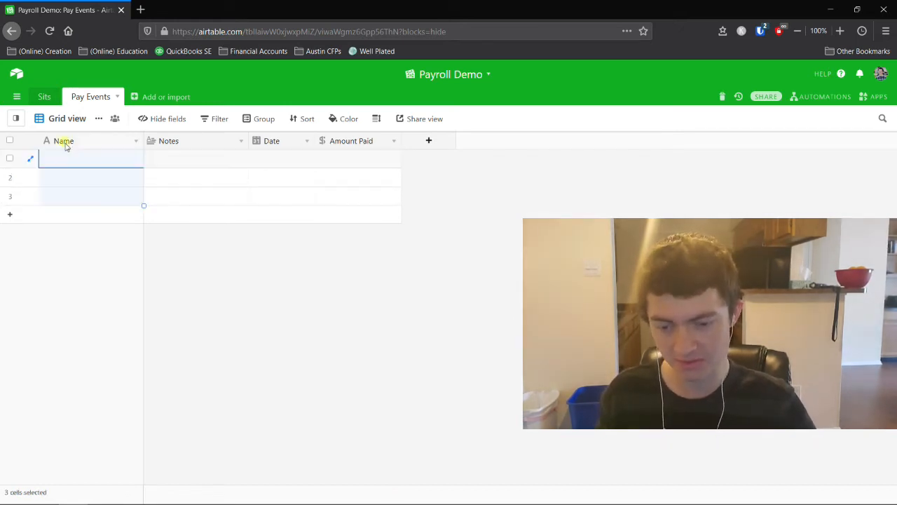
double_click(66, 144)
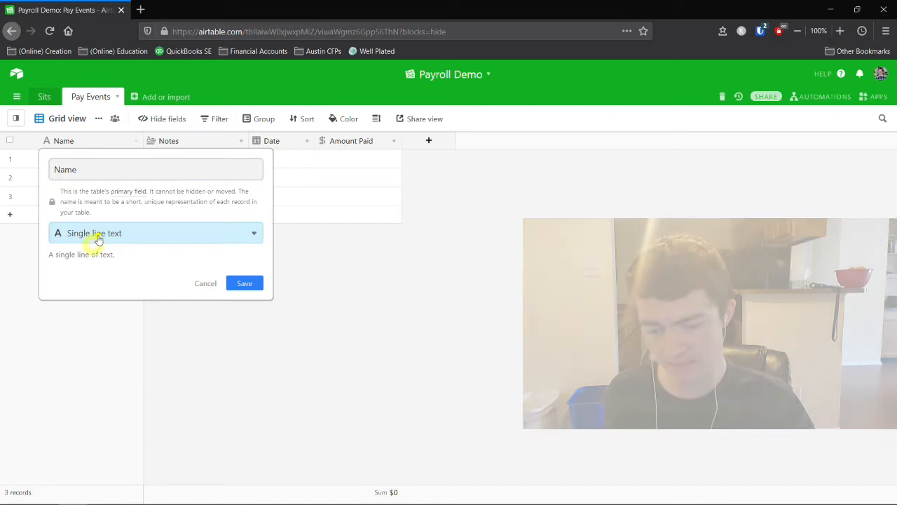
click(94, 237)
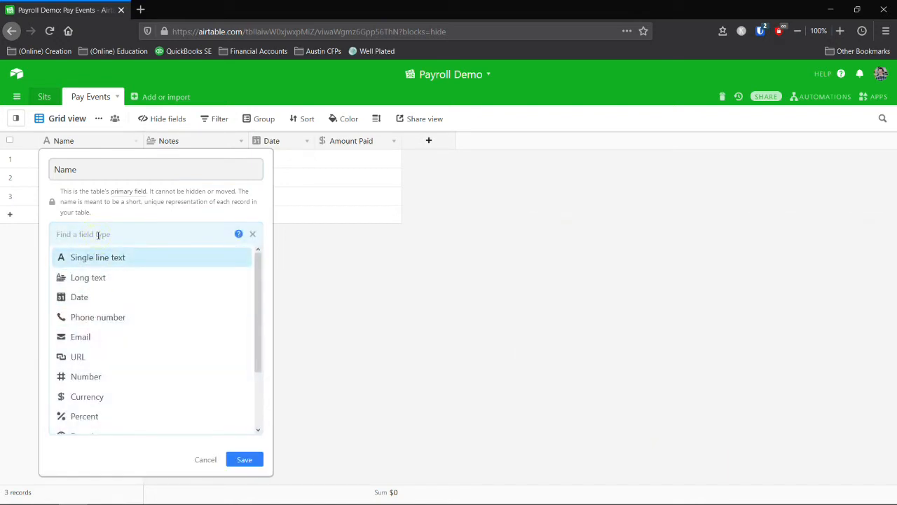
text(lin)
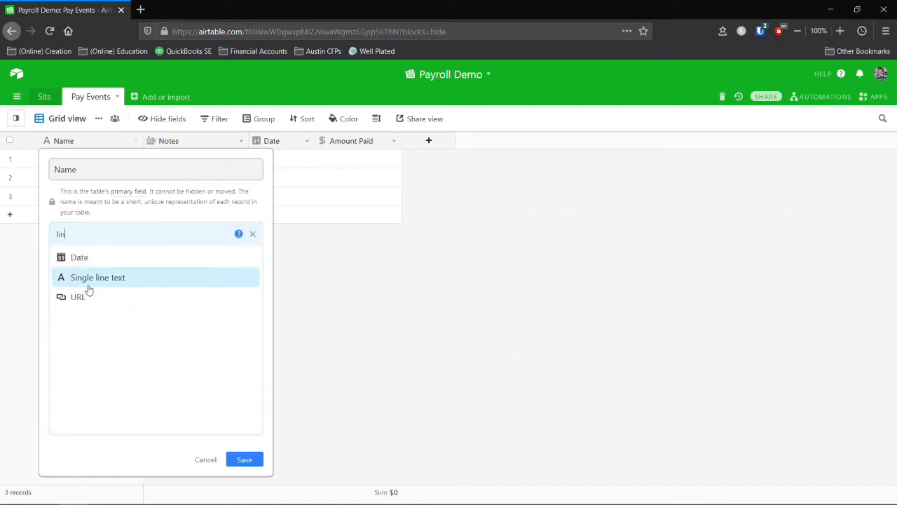
click(411, 287)
Make Notes a single-record link to the Sits table, skipping lookup fields.
click(188, 143)
double_click(188, 144)
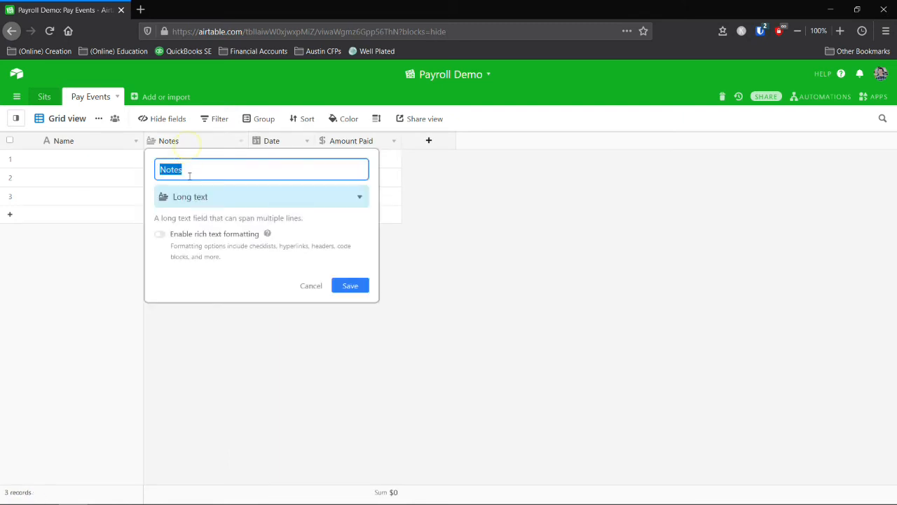
click(206, 194)
click(199, 222)
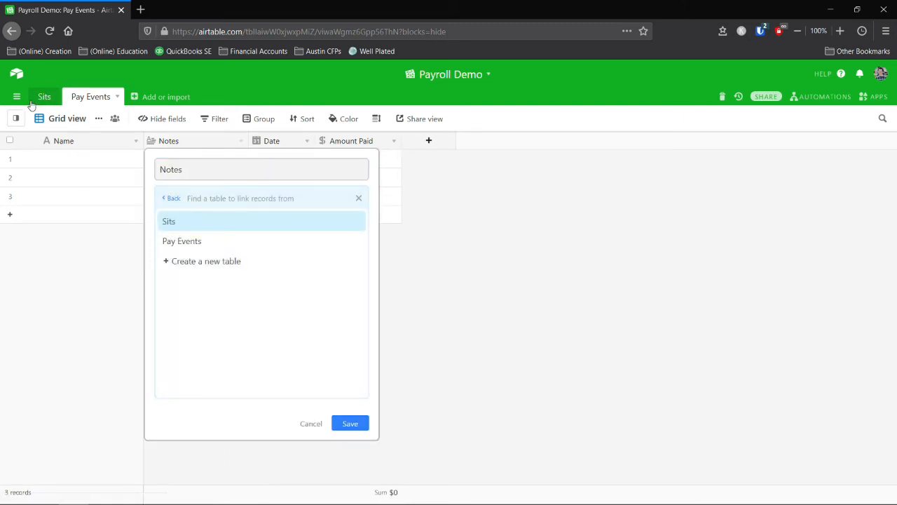
click(189, 221)
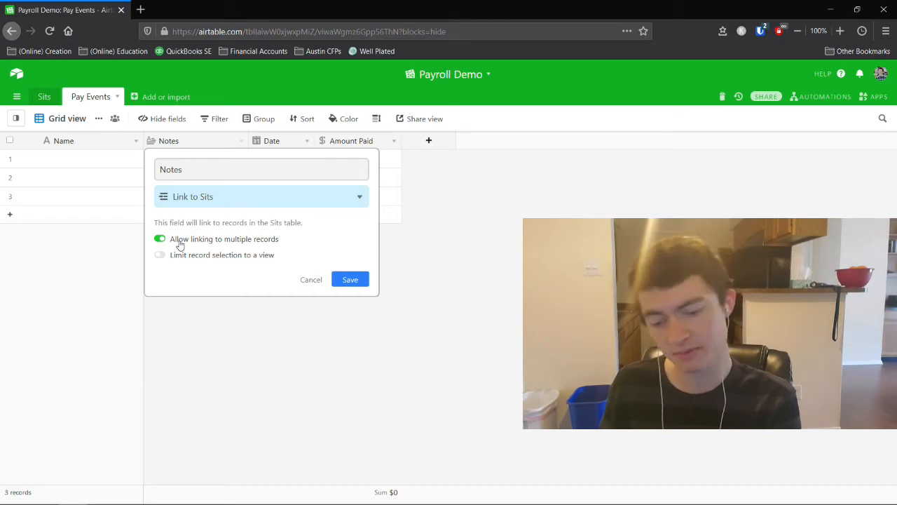
click(179, 240)
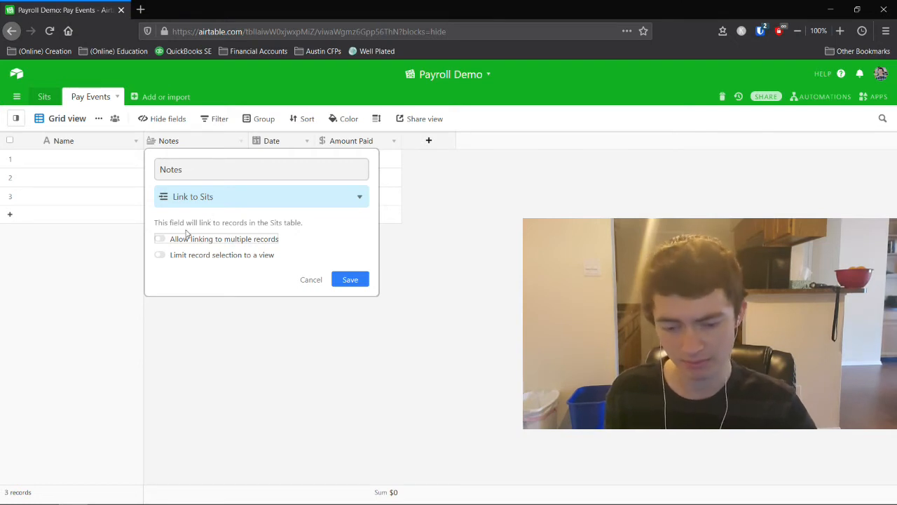
click(338, 279)
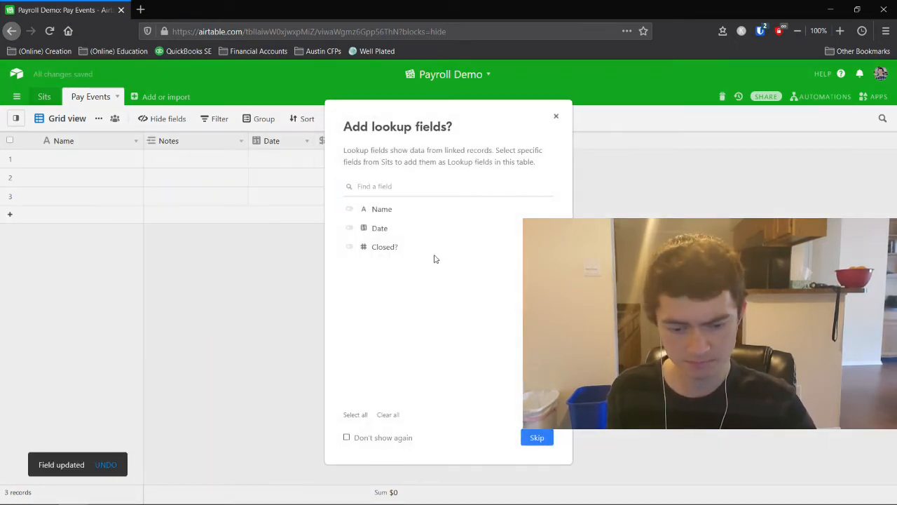
click(530, 442)
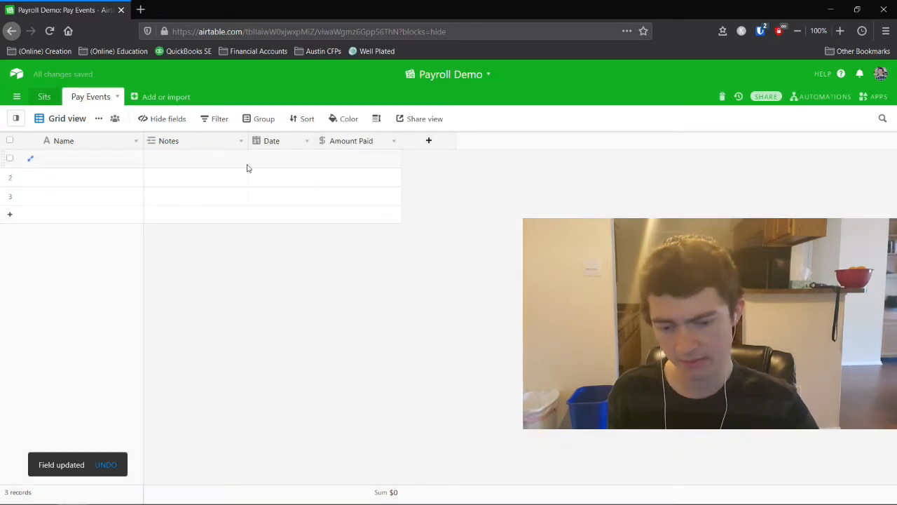
Narrow the Notes column, rename Name to 'Pay Event' and the linked Notes field to 'Name'.
drag(248, 141, 218, 141)
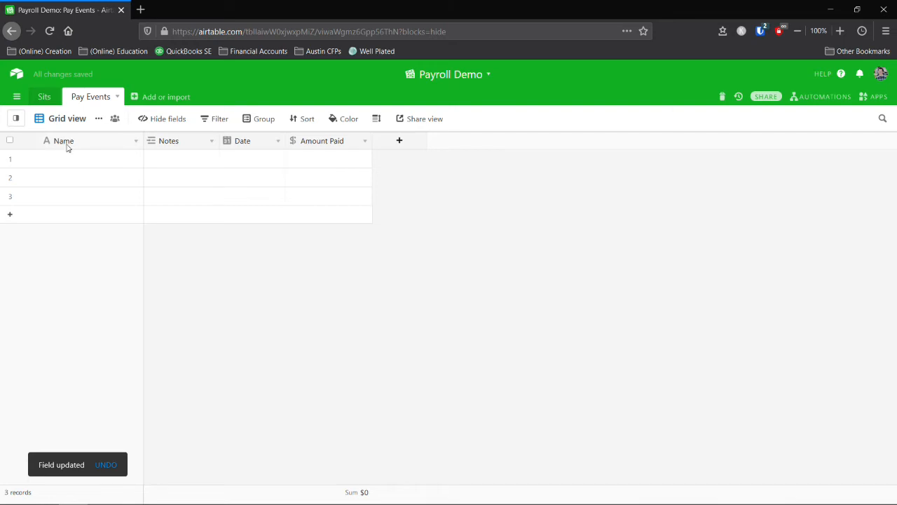
double_click(68, 147)
text(Pay Even)
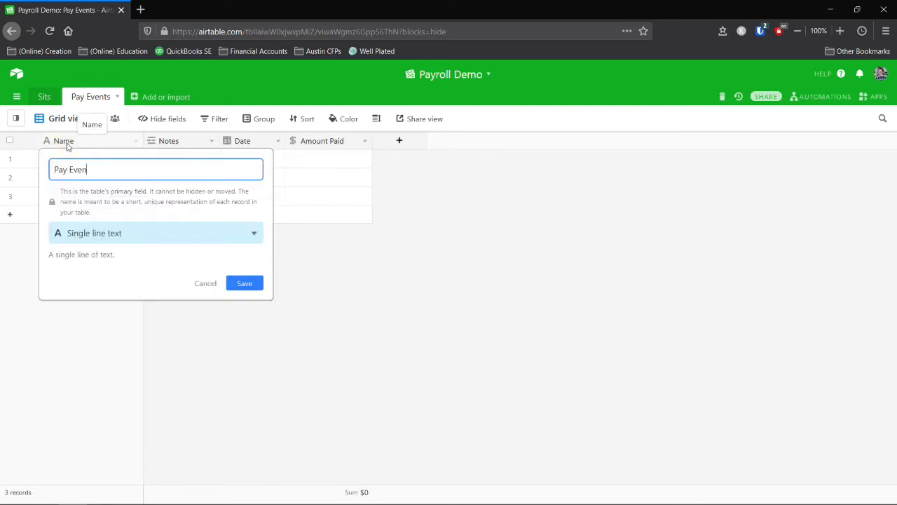
text(t)
key(Return)
double_click(166, 143)
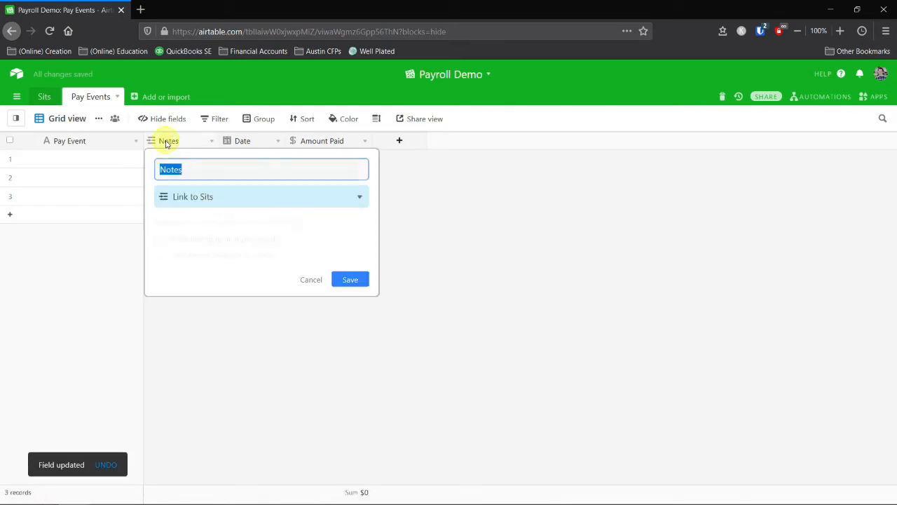
text(Name)
key(Return)
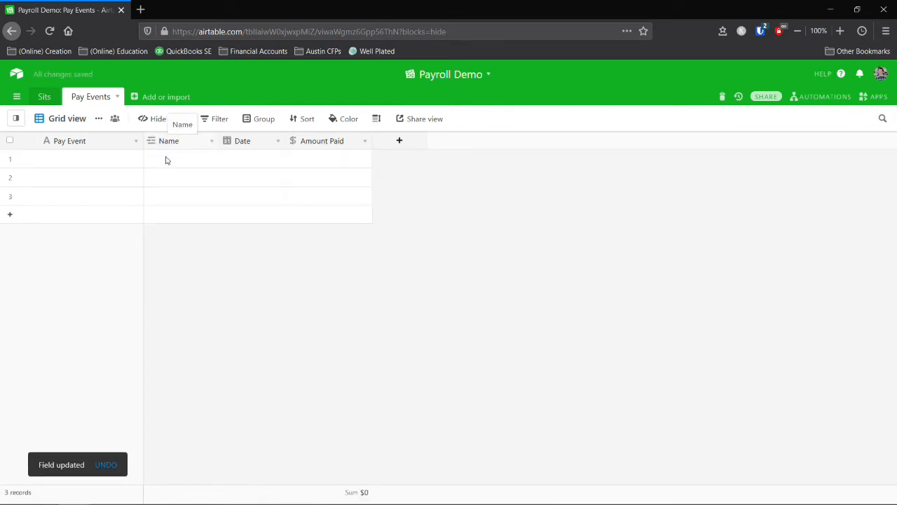
Link Jane Doe to the first payment's Name cell.
click(166, 161)
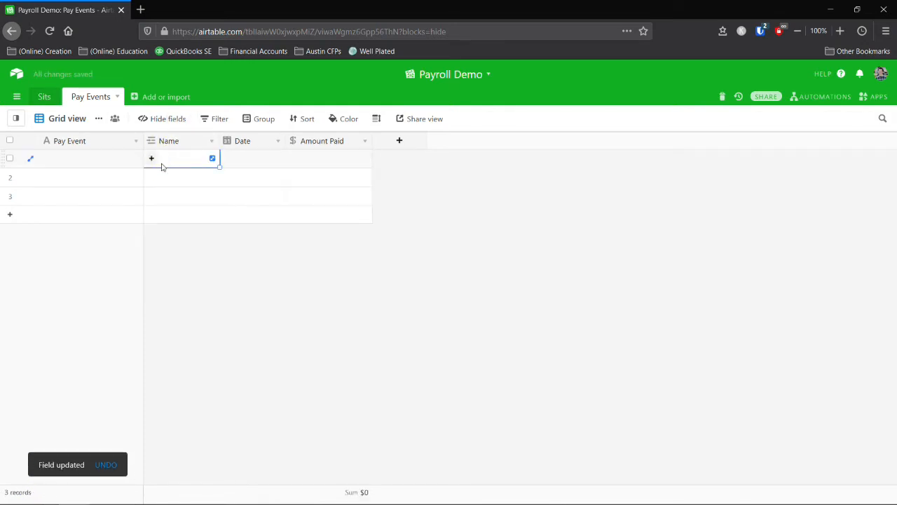
click(150, 158)
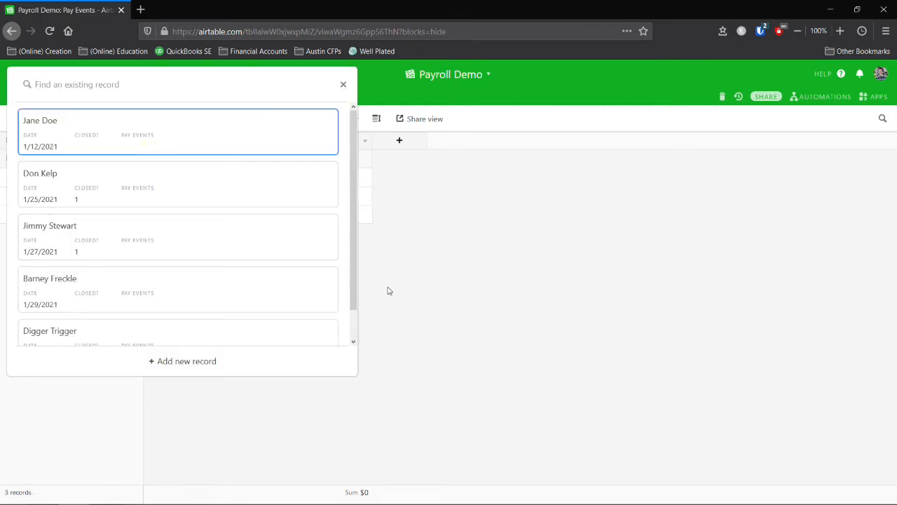
click(68, 141)
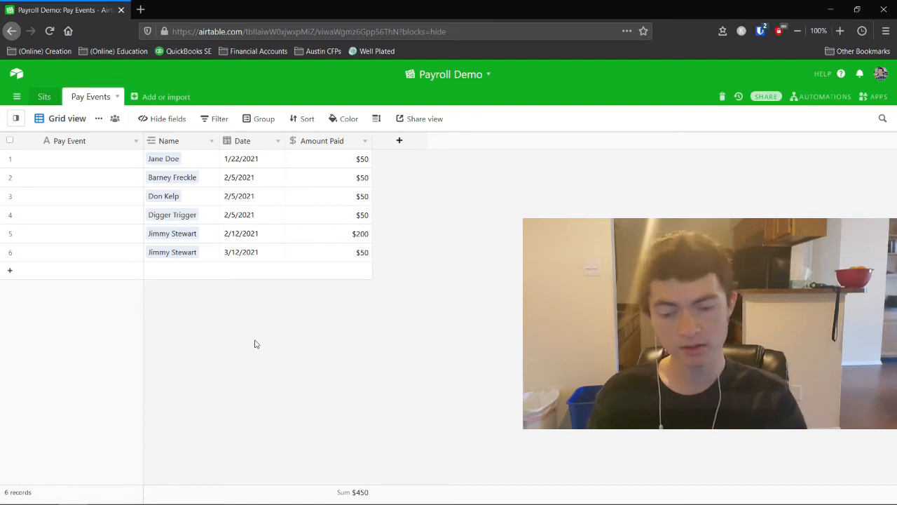
After glancing at Sits, replace the last payment's link with Jimmy Stewart via a 'ji' search.
click(44, 96)
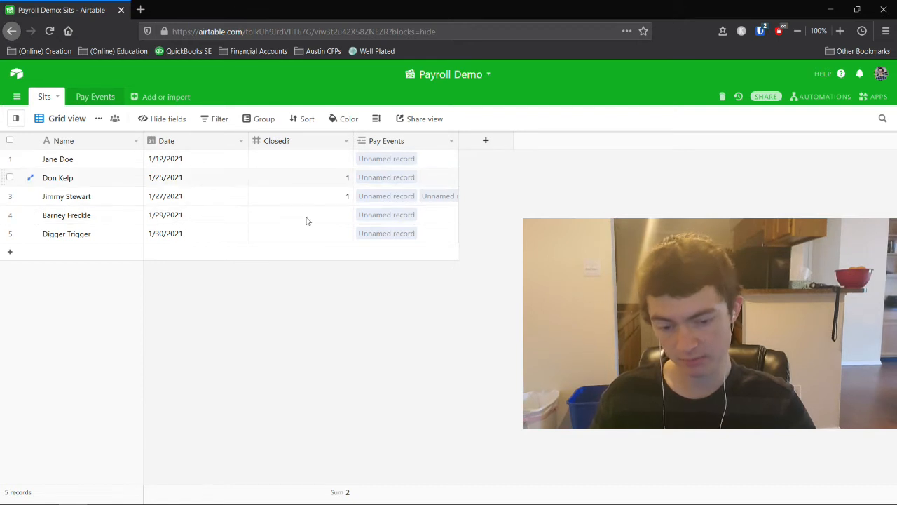
click(96, 96)
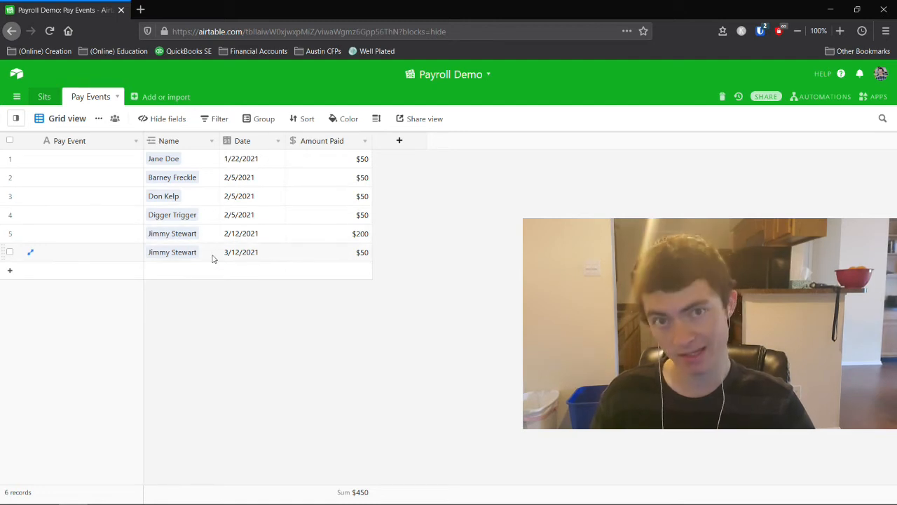
click(161, 254)
click(158, 255)
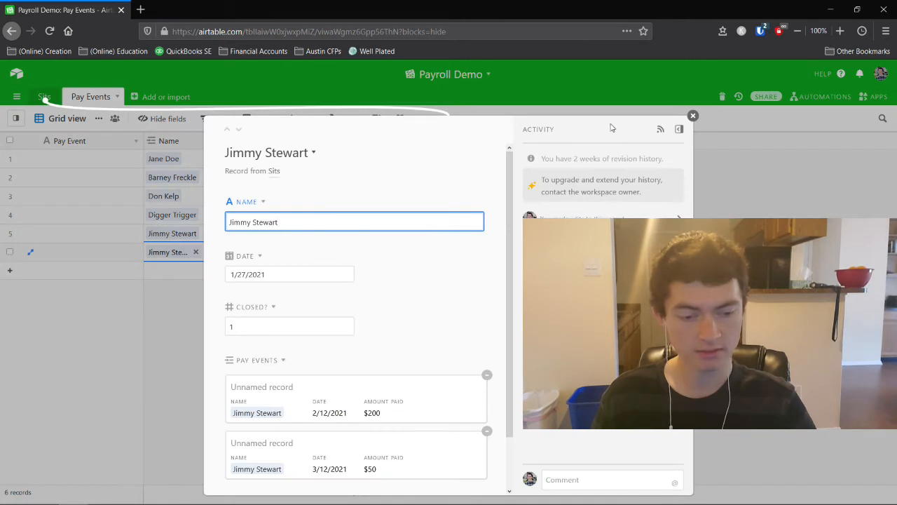
click(693, 116)
click(195, 252)
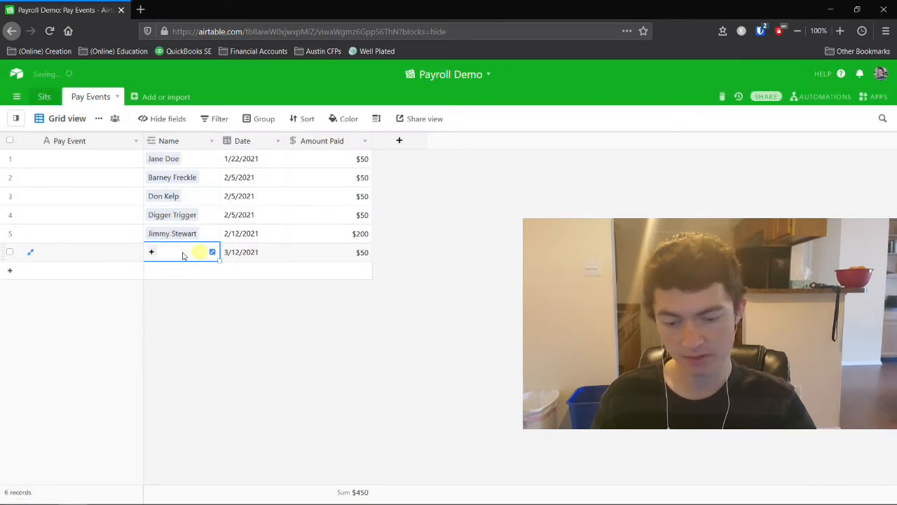
click(151, 253)
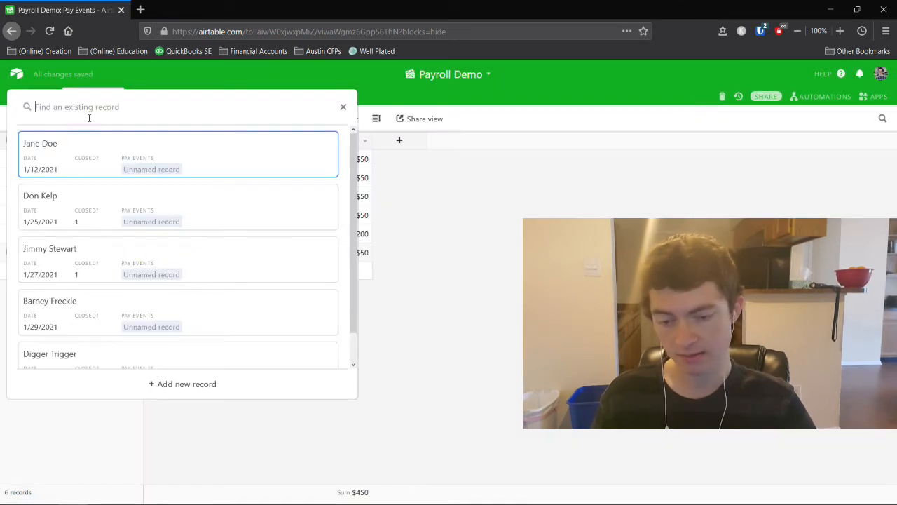
key(Escape)
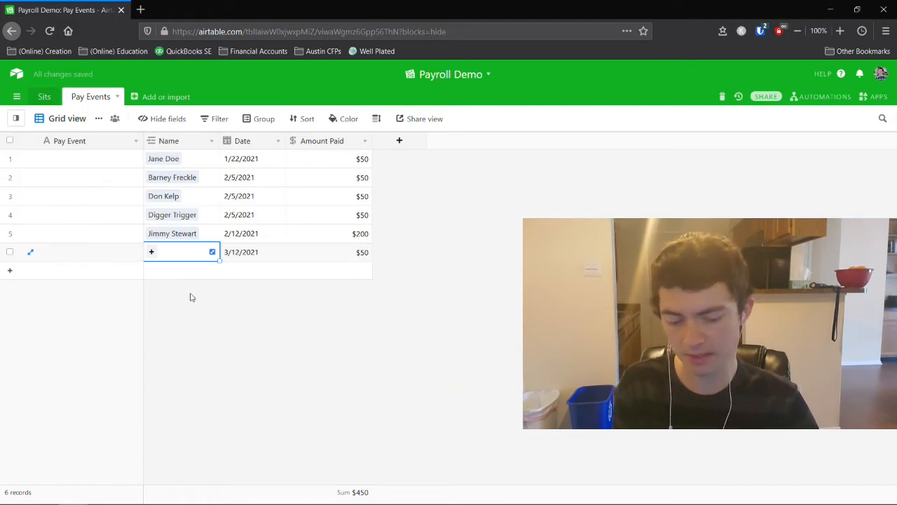
text(ji)
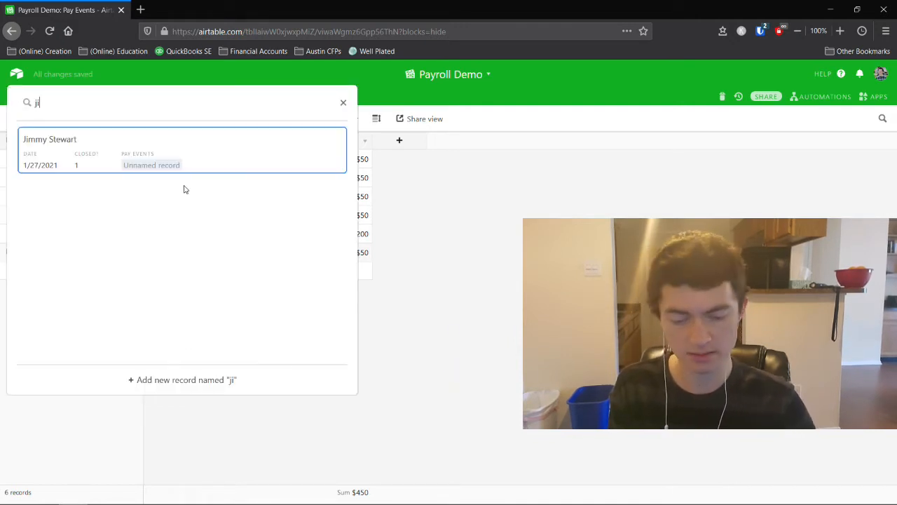
click(117, 164)
Switch between Sits and Pay Events to check Jimmy Stewart's linked pay events.
click(44, 96)
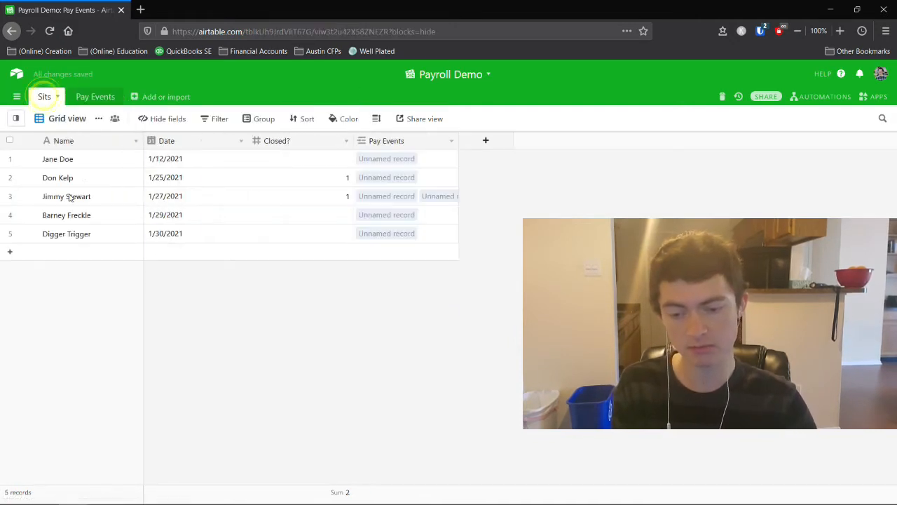
click(84, 98)
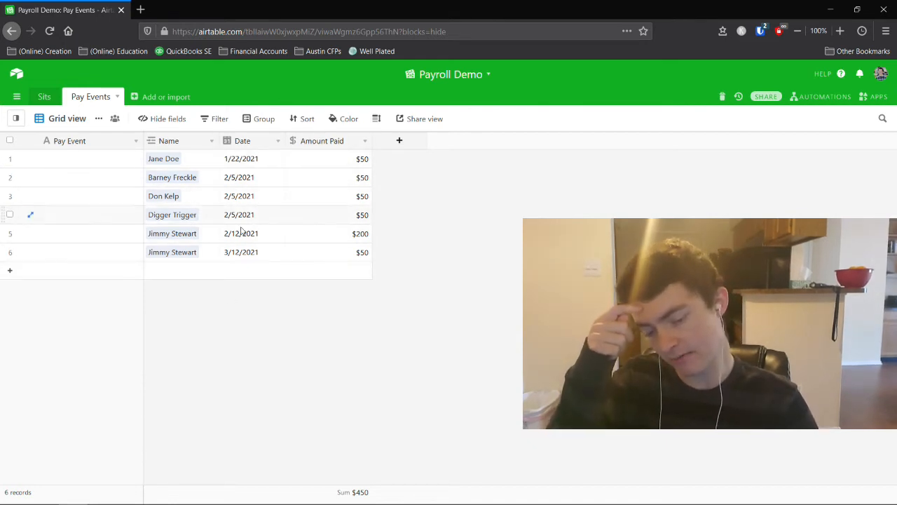
click(42, 98)
click(94, 98)
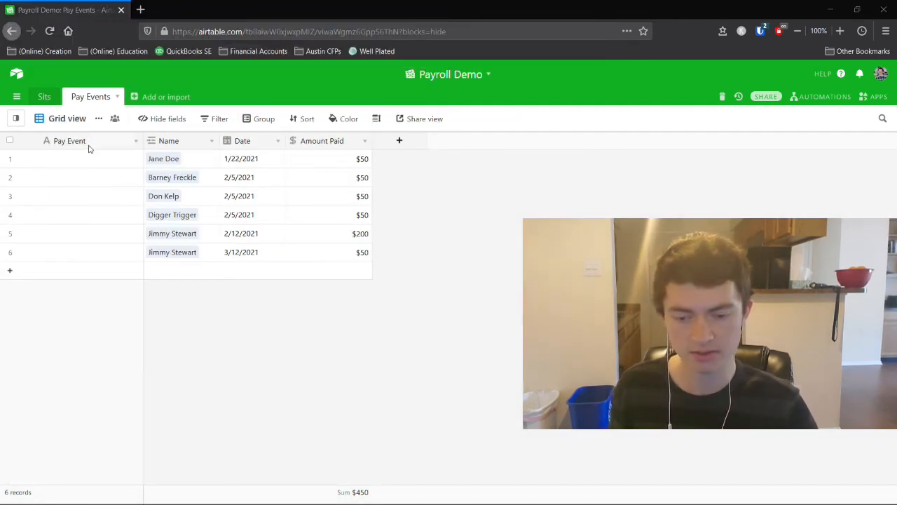
Select the first Pay Event cell in the Pay Events grid.
click(66, 162)
Make Pay Event a Formula field: CONCATENATE(Name," - ",DATETIME_FORMAT(Date,'M/DD/YYYY')).
click(70, 140)
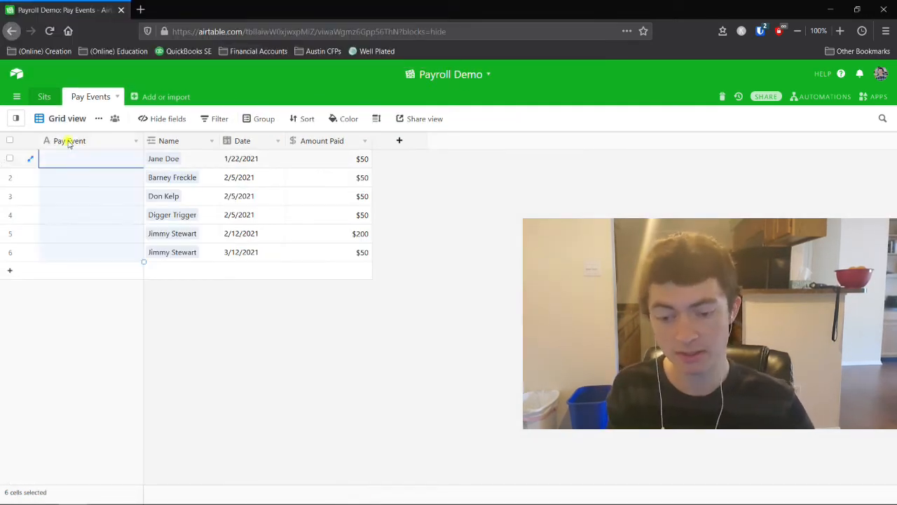
double_click(69, 141)
click(95, 233)
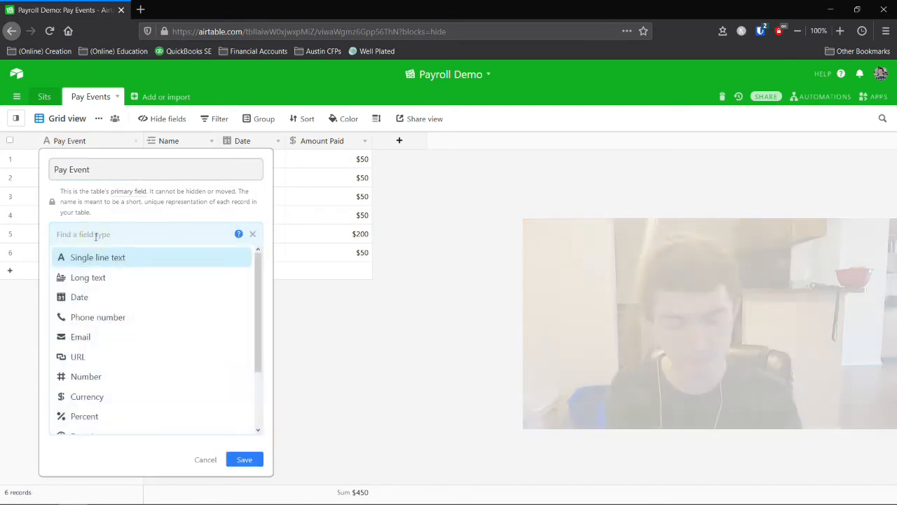
text(for)
key(Return)
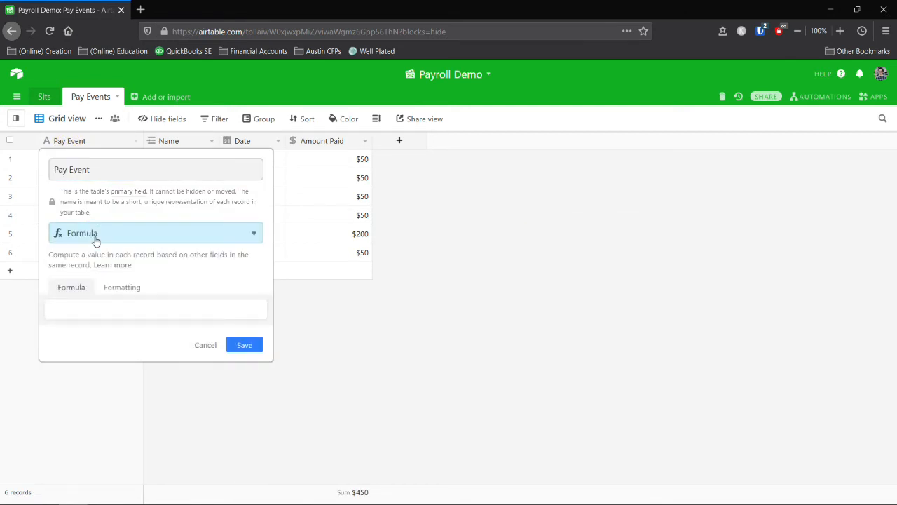
click(95, 308)
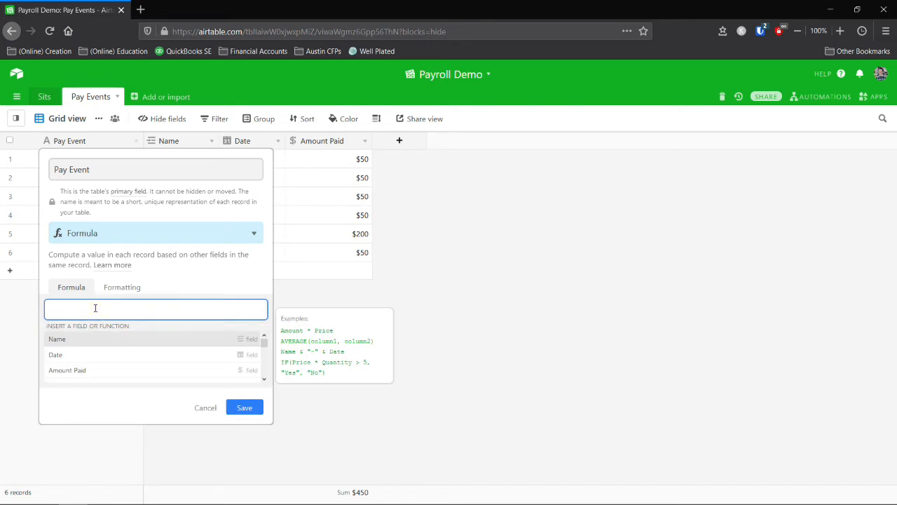
text(con)
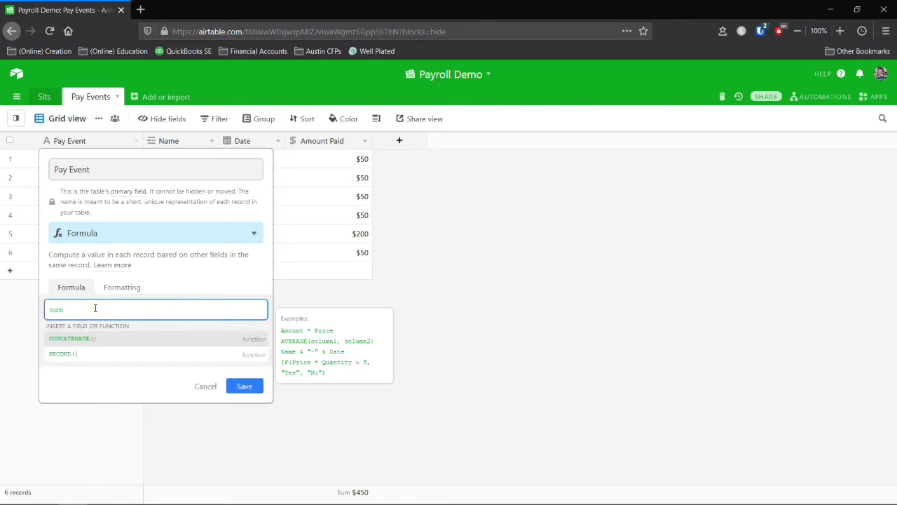
click(73, 339)
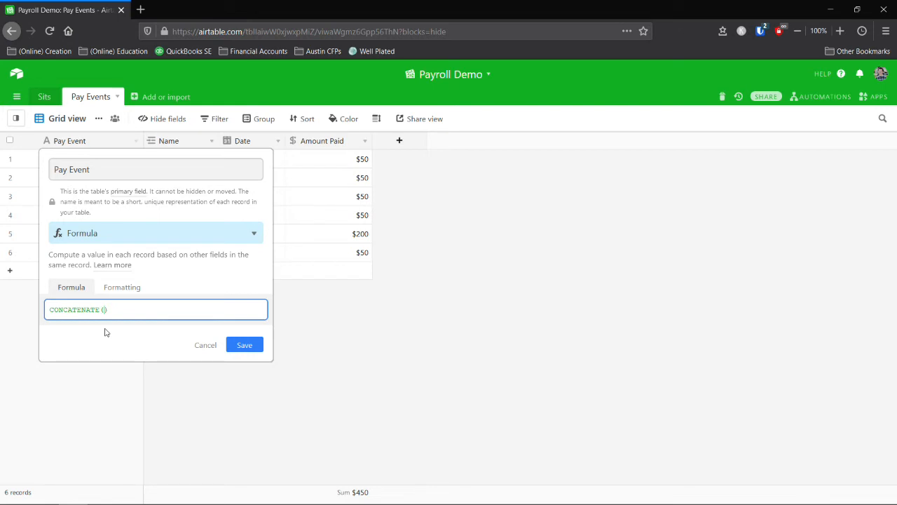
text(na)
click(101, 342)
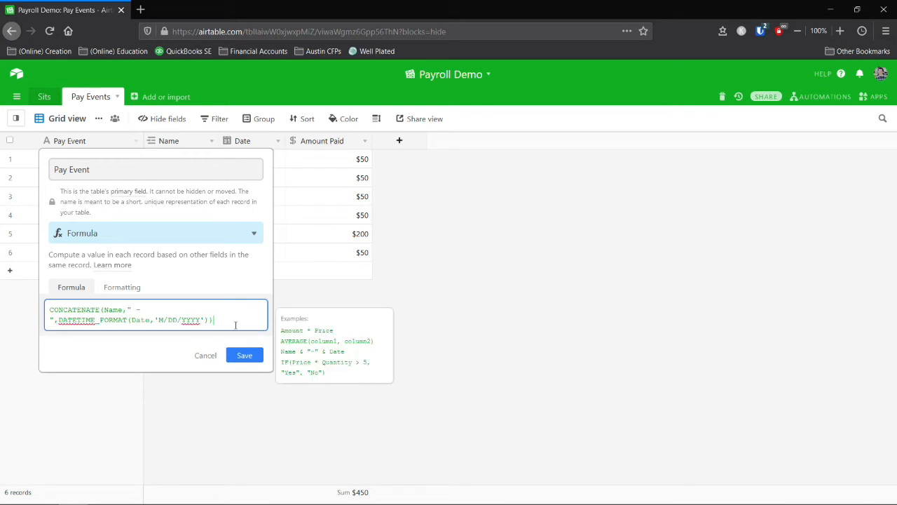
click(235, 324)
click(241, 354)
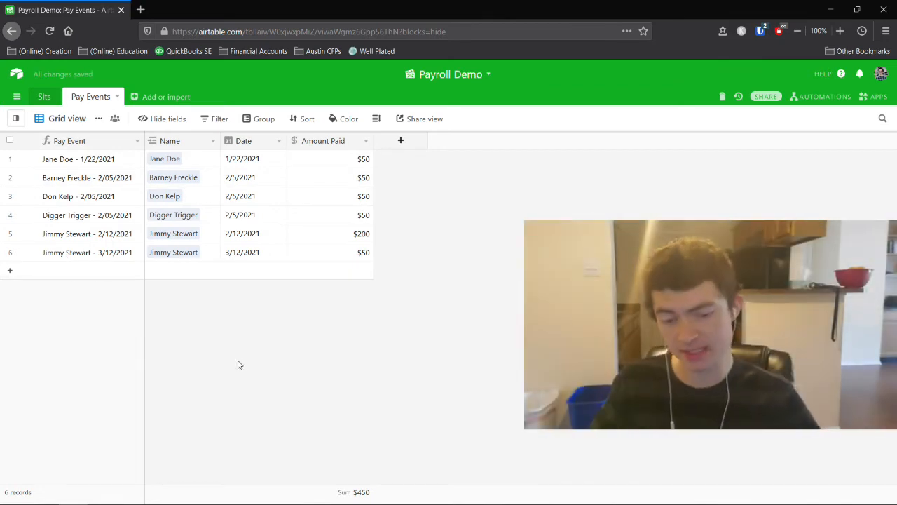
In the Sits table, narrow the Date and Closed? columns and resize the Pay Events column.
click(44, 98)
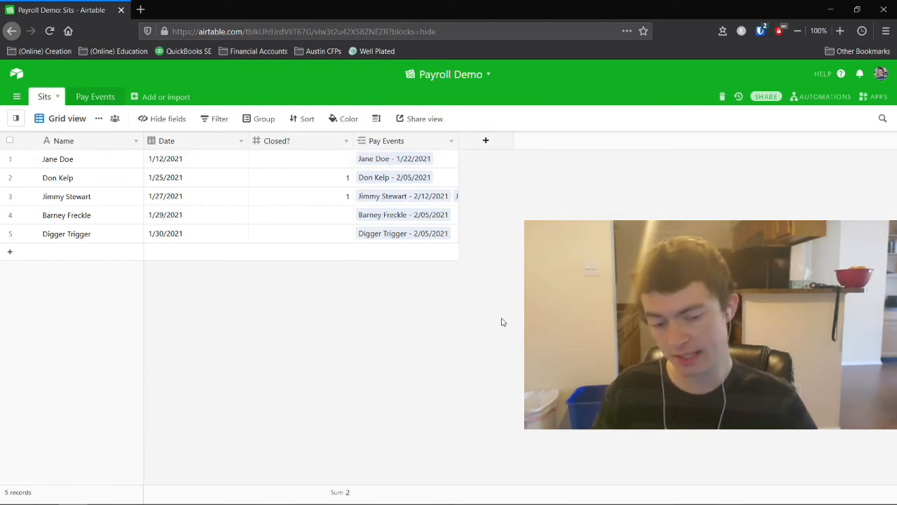
drag(248, 140, 210, 140)
drag(315, 140, 279, 140)
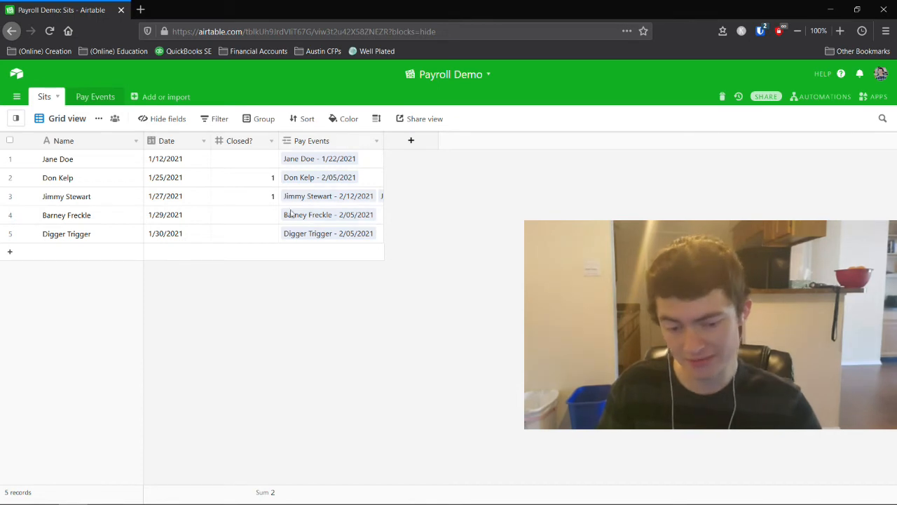
drag(477, 147, 475, 147)
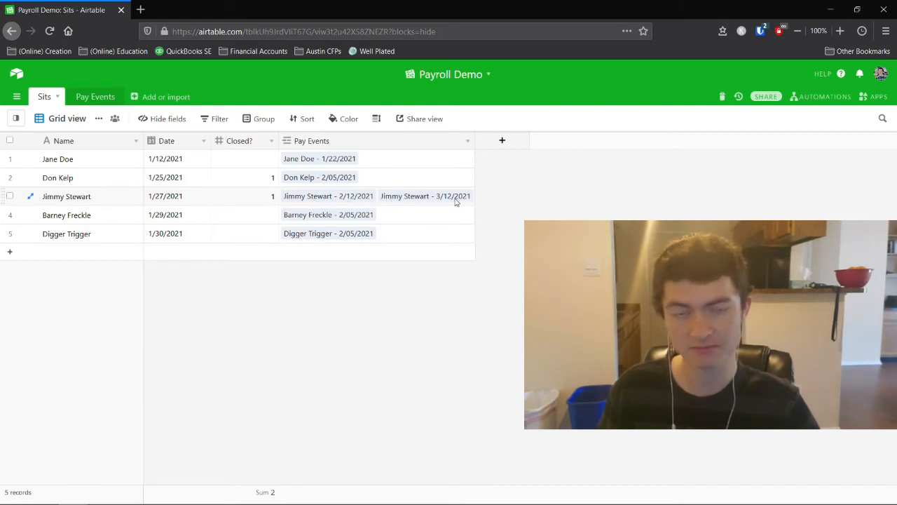
drag(475, 138, 397, 144)
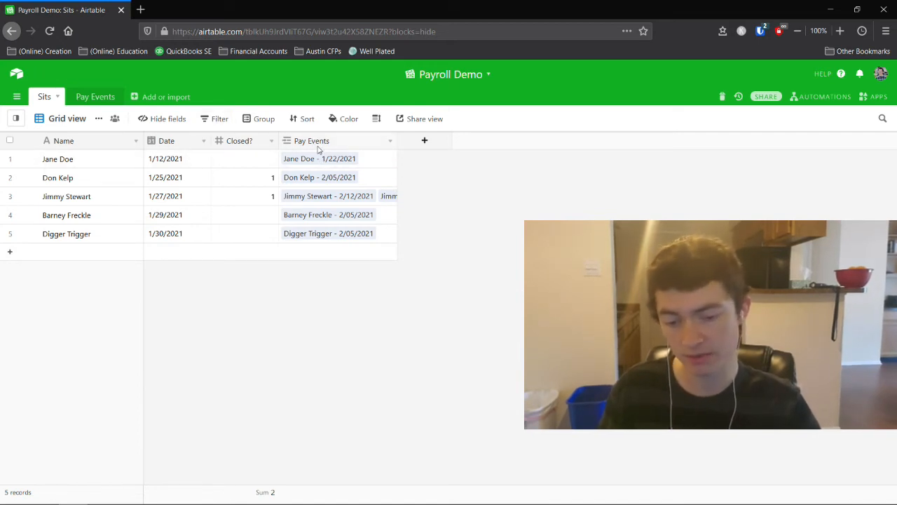
Hide the Pay Events field from the Sits grid.
click(365, 158)
right_click(340, 140)
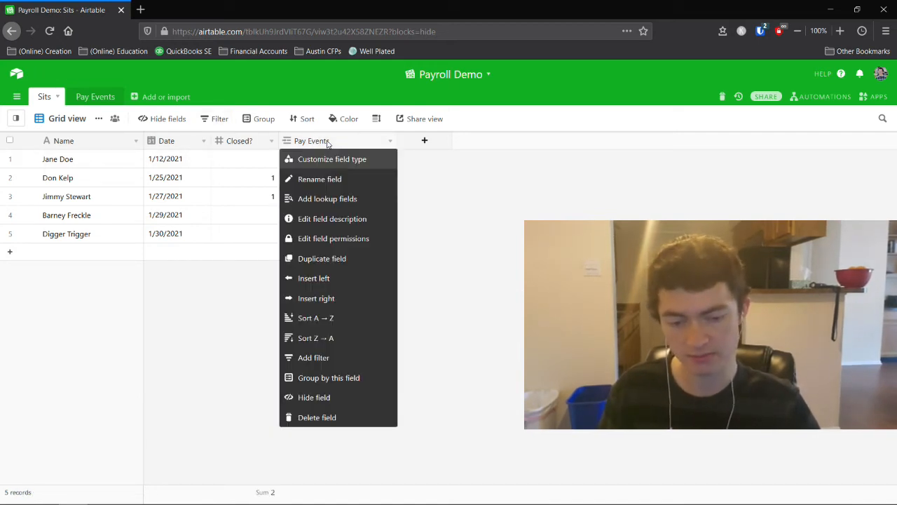
click(306, 398)
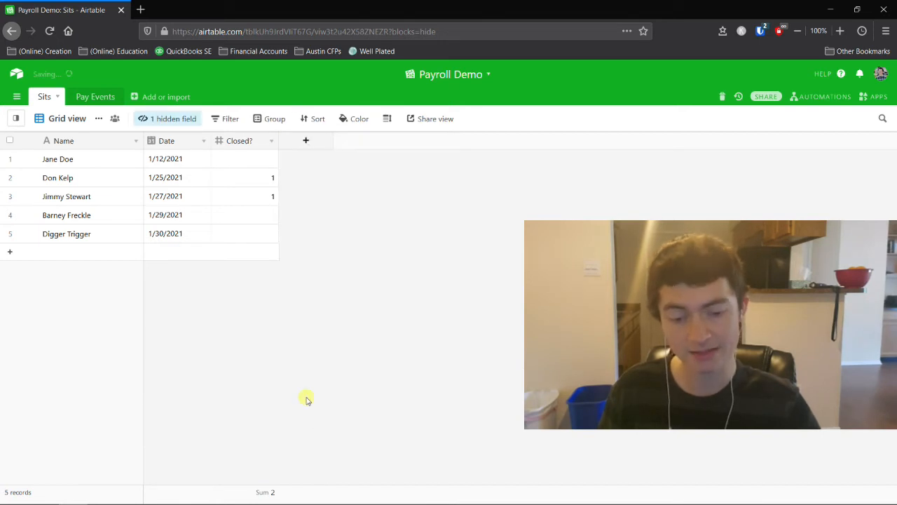
click(304, 144)
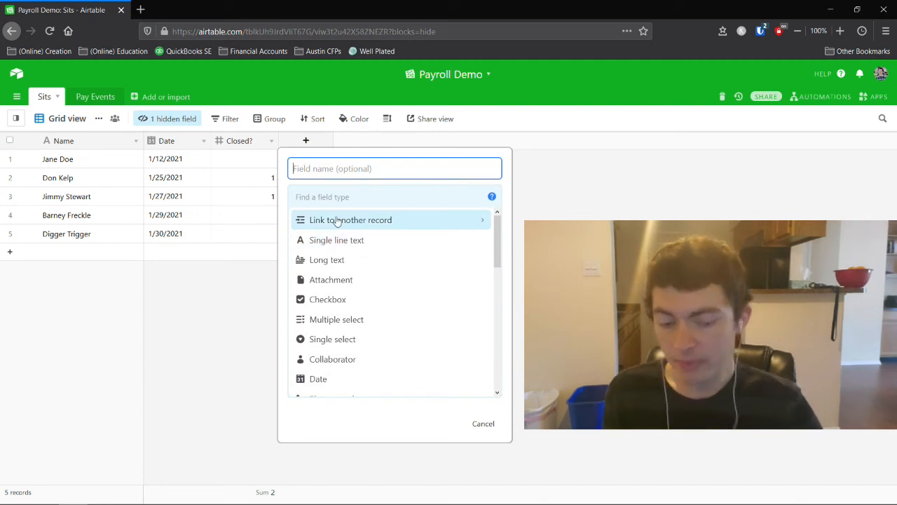
click(366, 145)
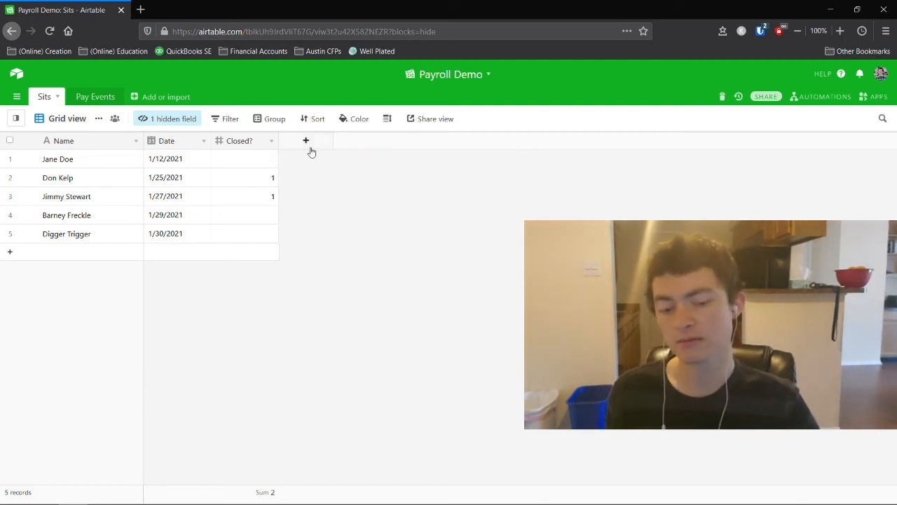
Create a new formula field in Sits whose formula is simply 50.
click(305, 141)
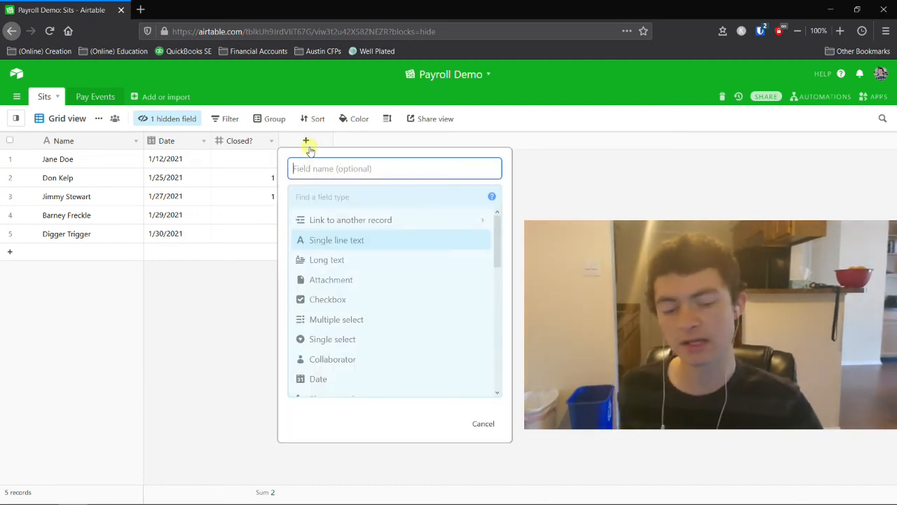
click(322, 197)
text(fo)
key(Return)
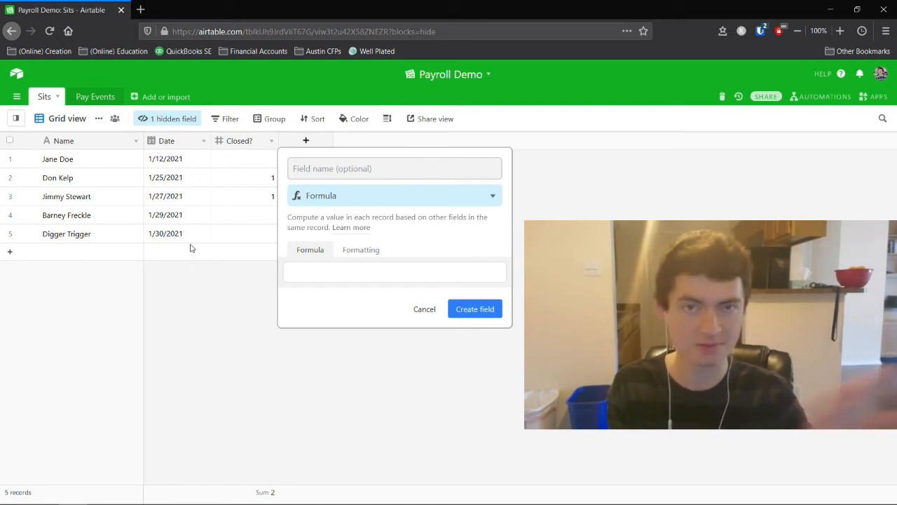
click(344, 272)
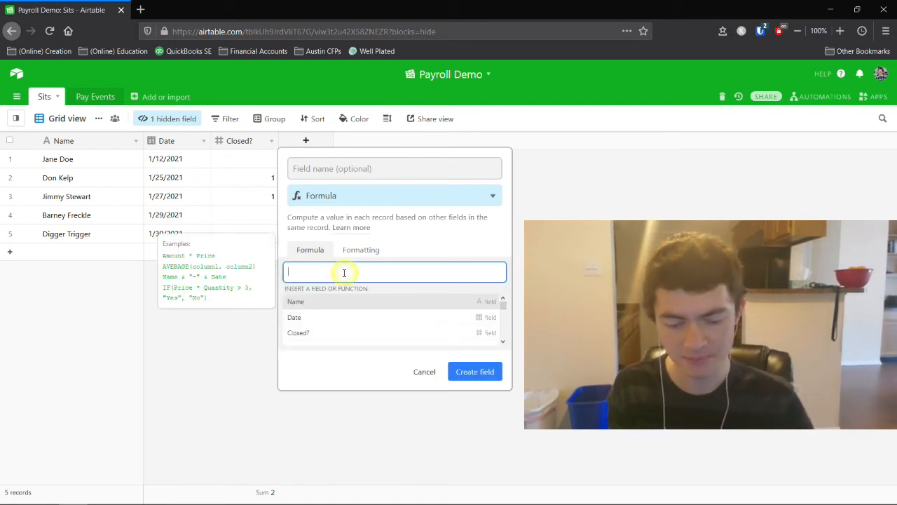
text(50)
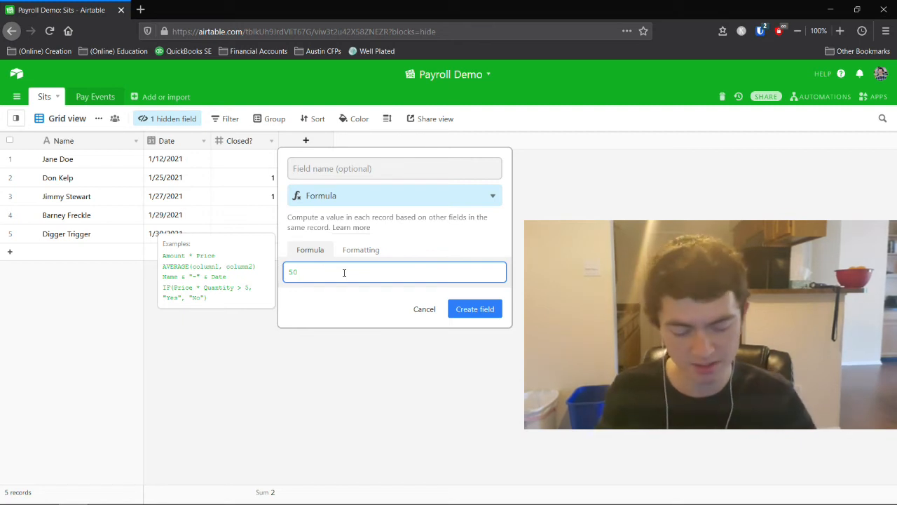
key(Return)
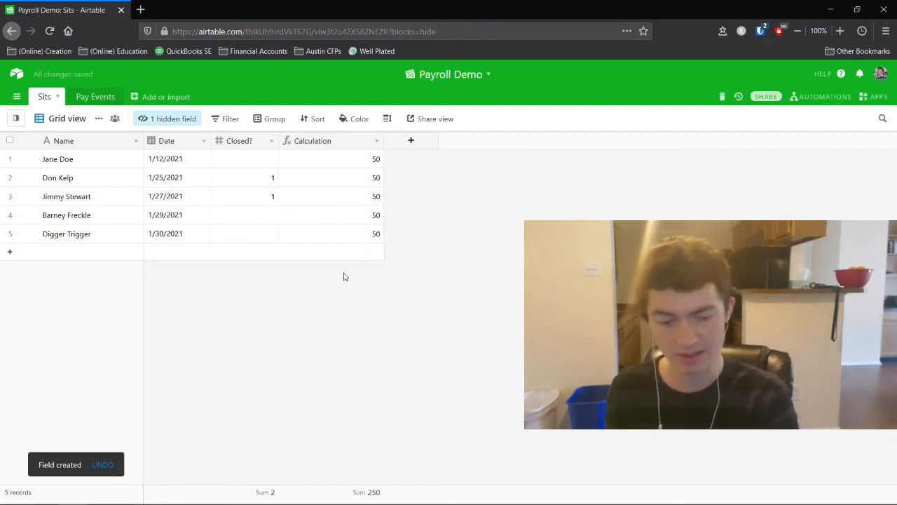
Narrow the new Calculation column and rename the field to Sit Pay.
drag(384, 140, 353, 141)
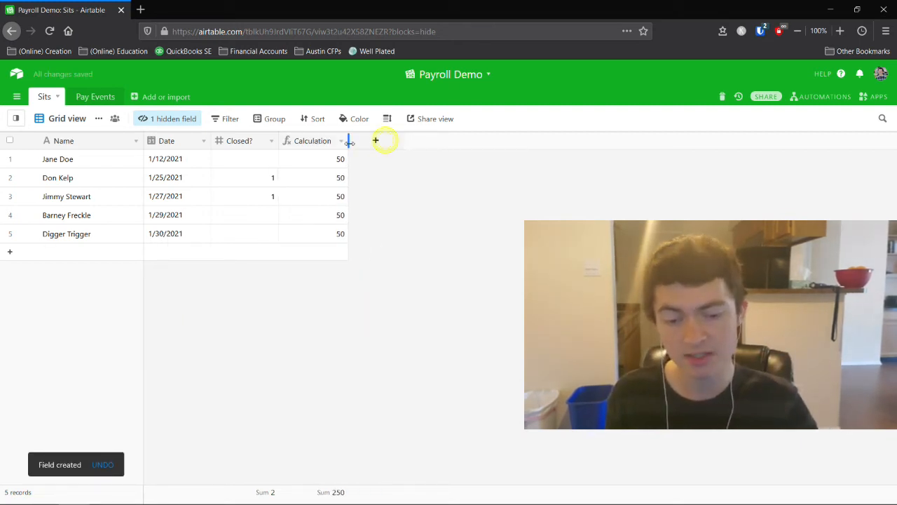
double_click(300, 142)
text(Sit Pay)
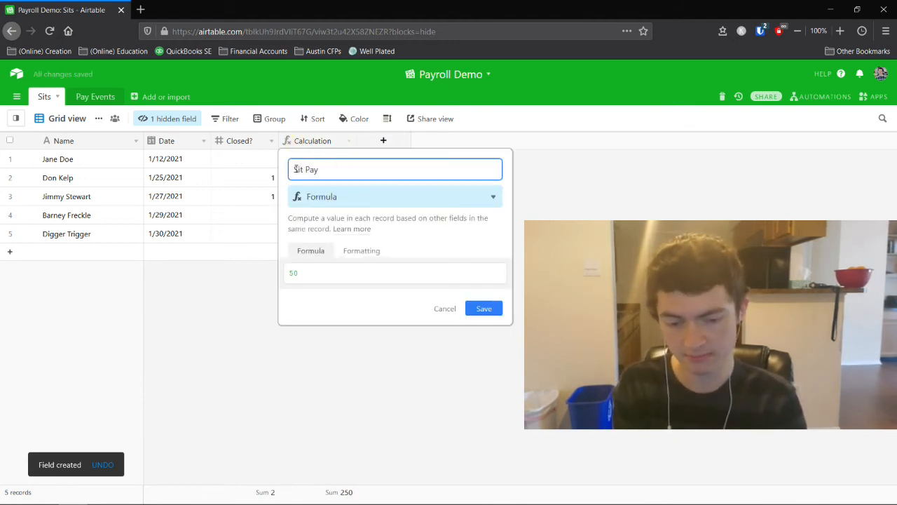
key(Return)
Start a new field named Close Pay and make it a Formula field.
click(383, 143)
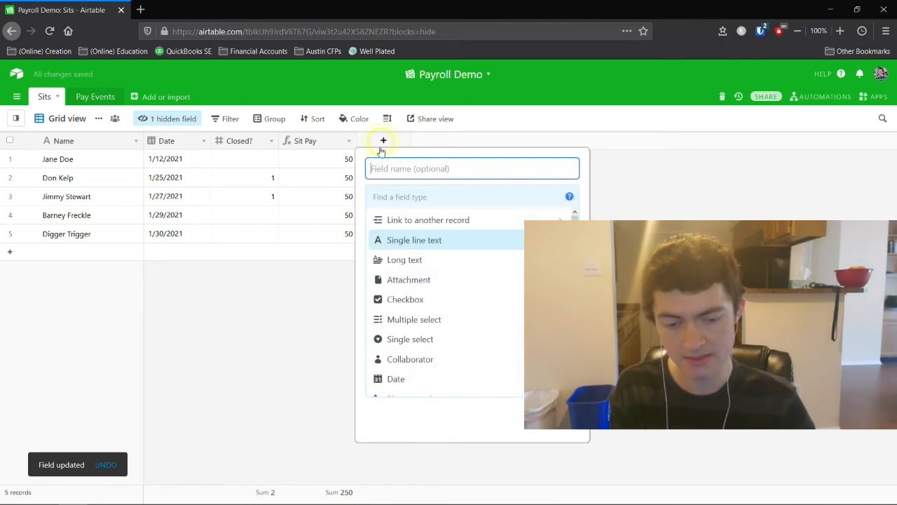
text(Close Pay)
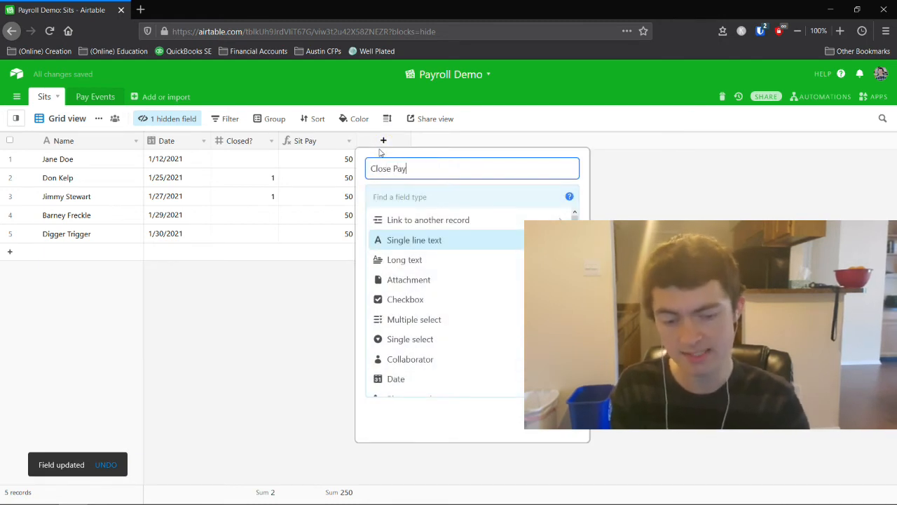
click(396, 192)
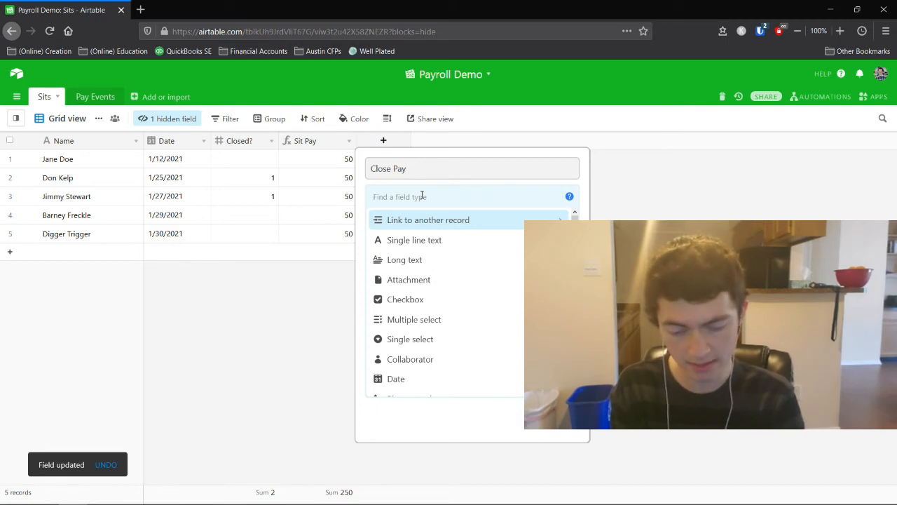
text(for)
key(Return)
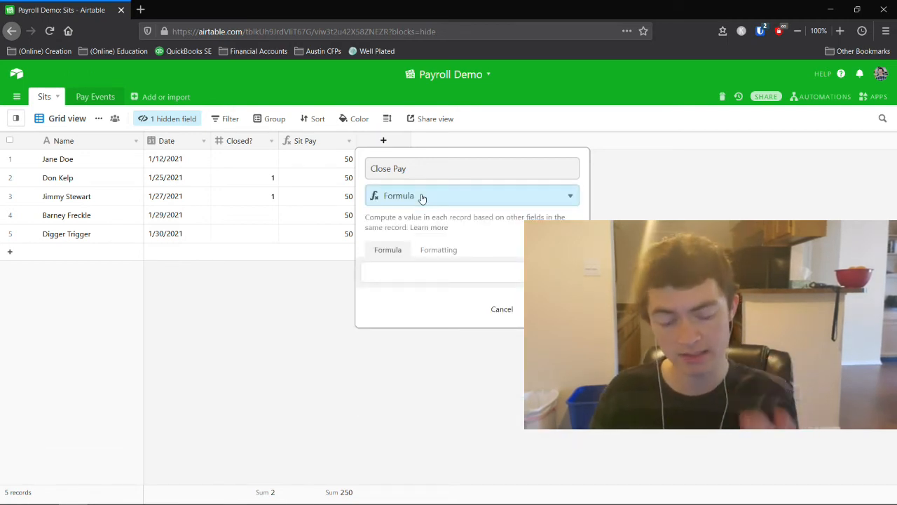
Enter the formula IF({Closed?}=1,200,0) and create the Close Pay field.
click(411, 267)
text(200)
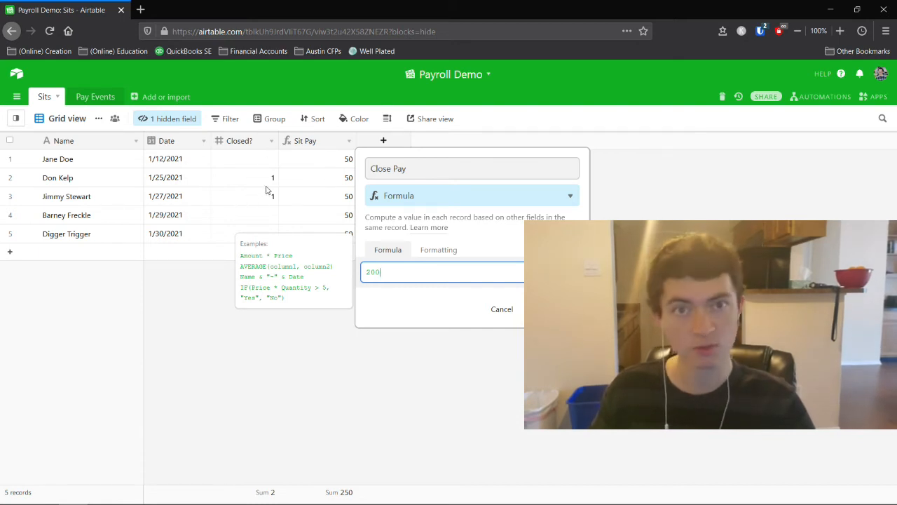
key(ctrl+a)
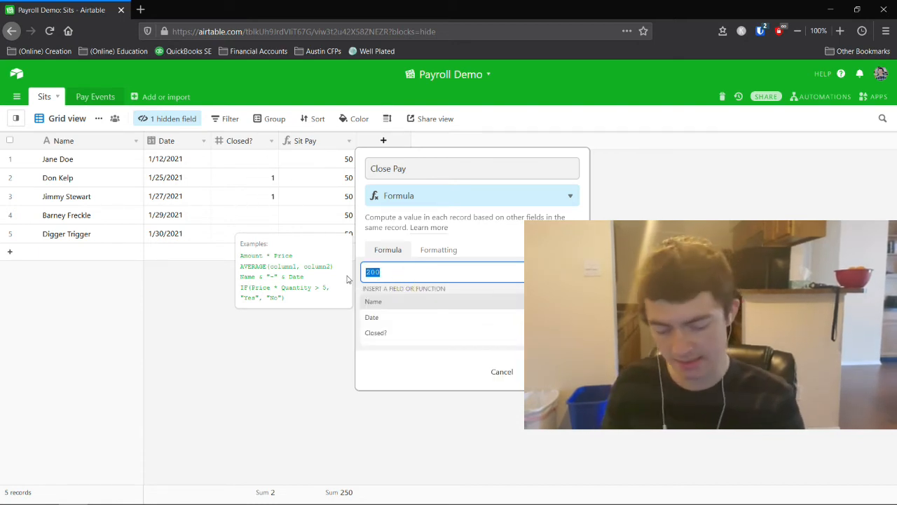
text(if)
click(373, 300)
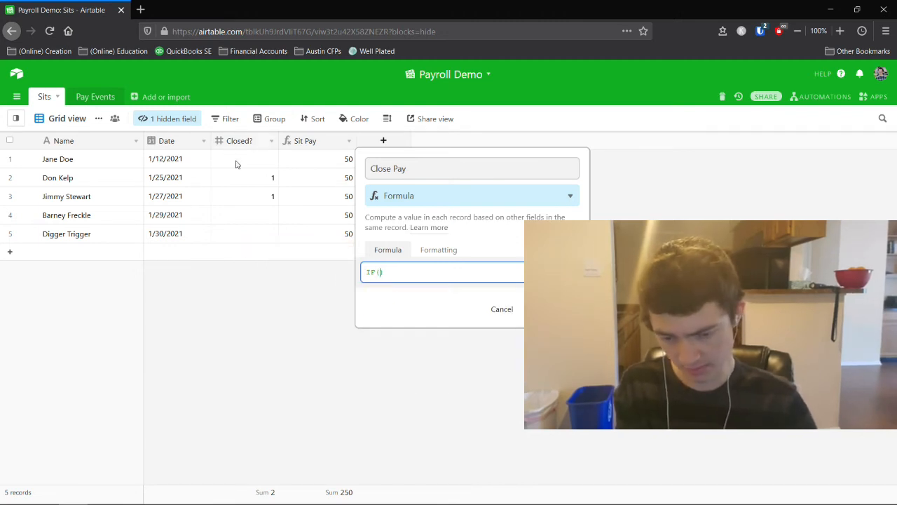
text(clo)
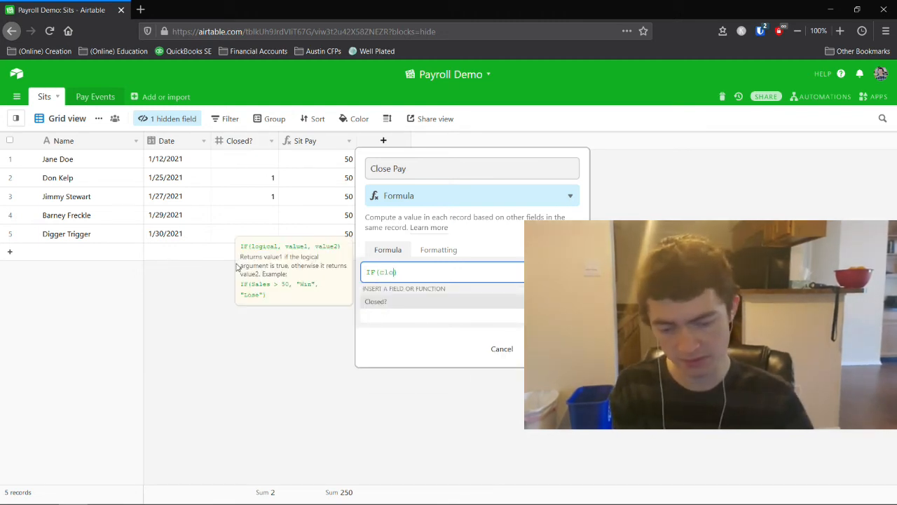
click(400, 301)
text(=)
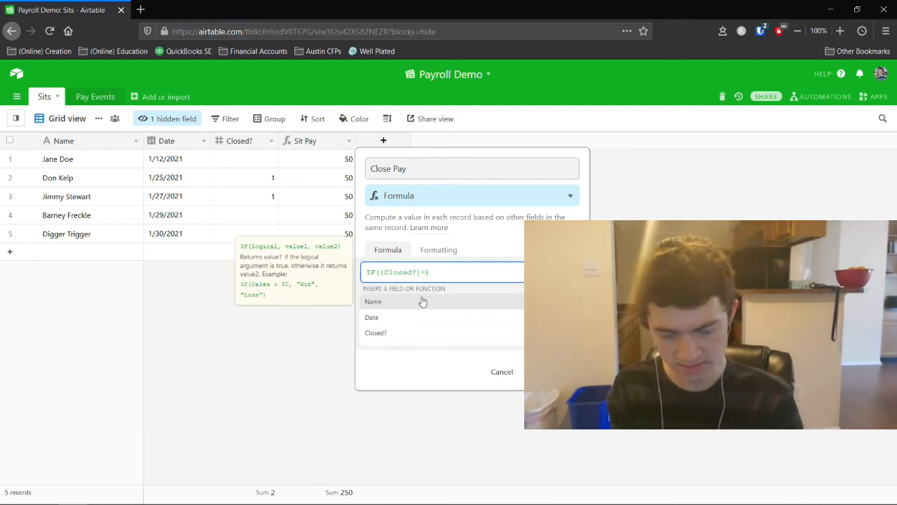
text(1,)
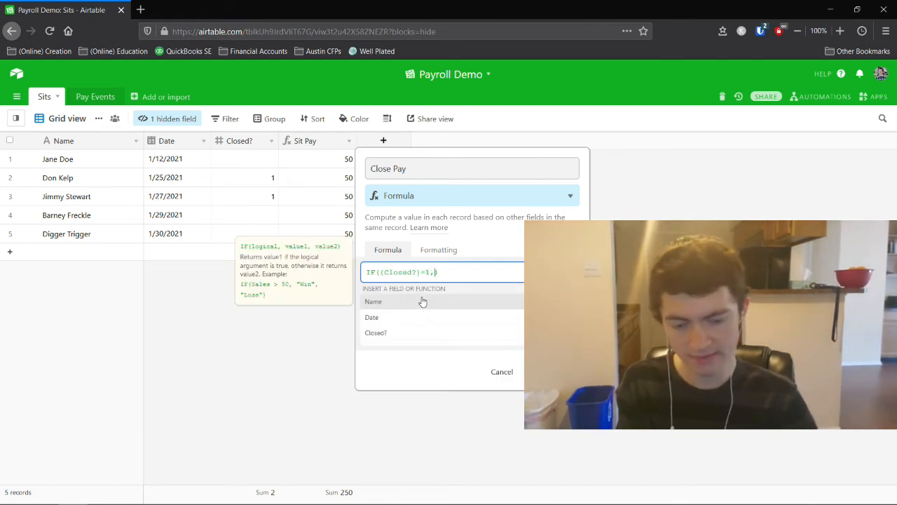
text(200)
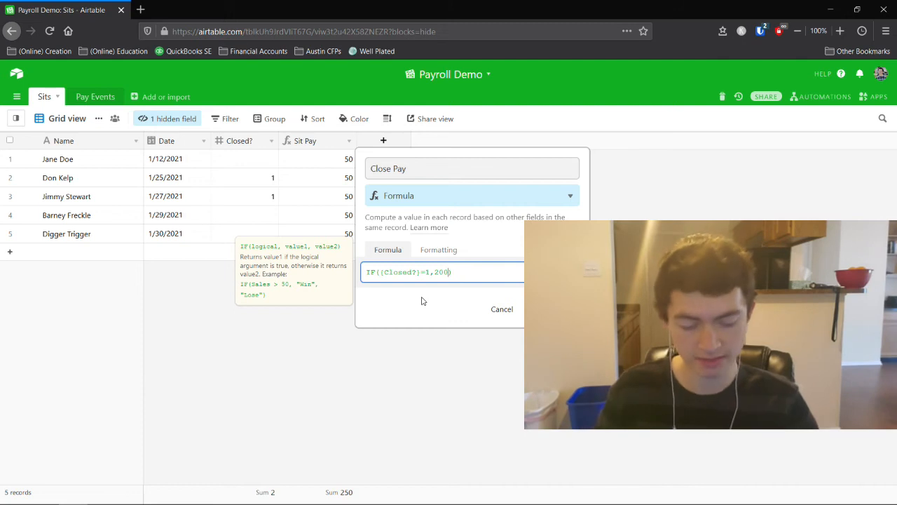
text(,0)
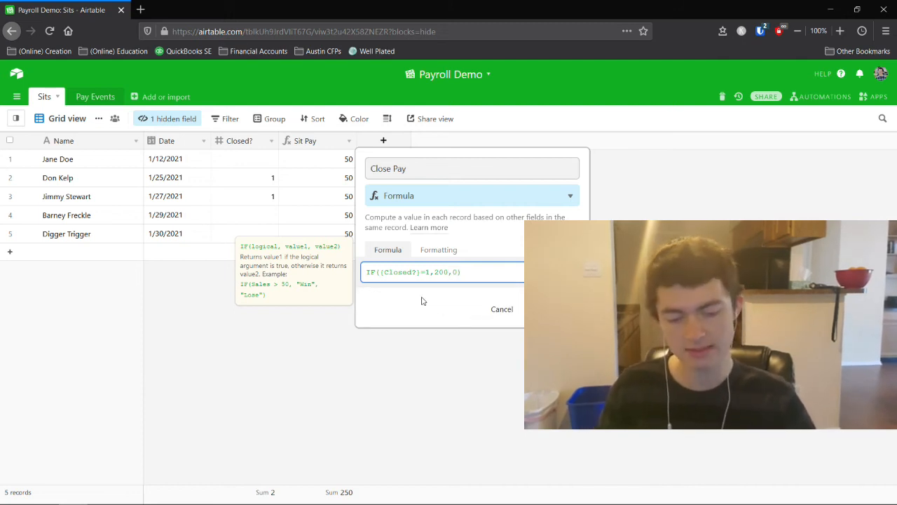
key(Return)
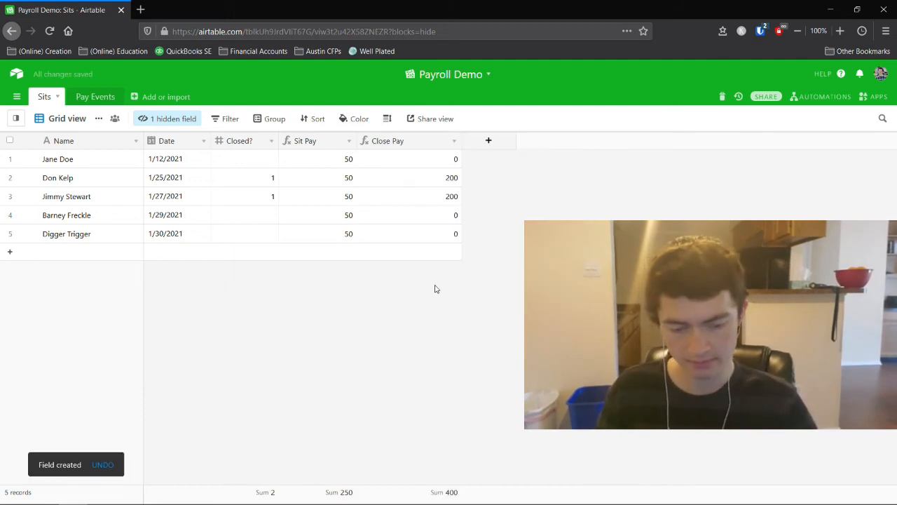
Add a Total Earned formula field, {Sit Pay}+{Close Pay}, and narrow the Close Pay and Total Earned columns.
drag(461, 140, 429, 140)
click(452, 141)
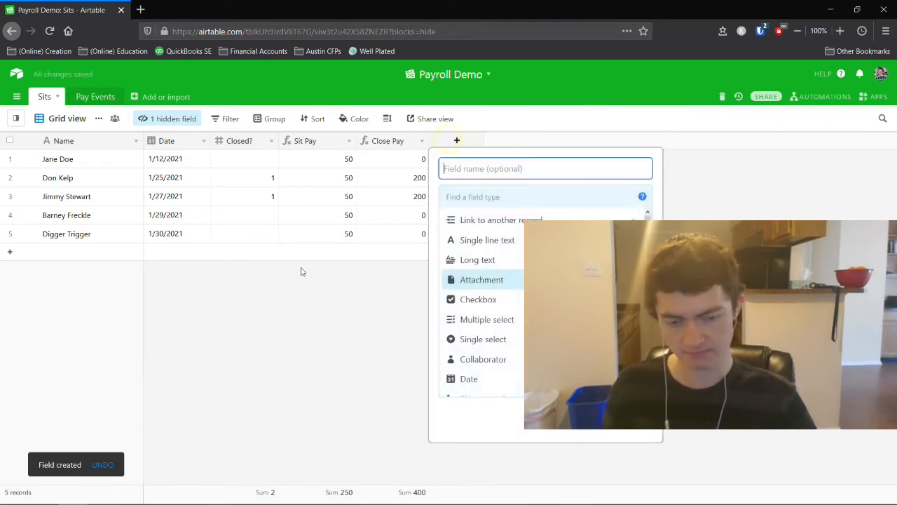
text(Total Earned)
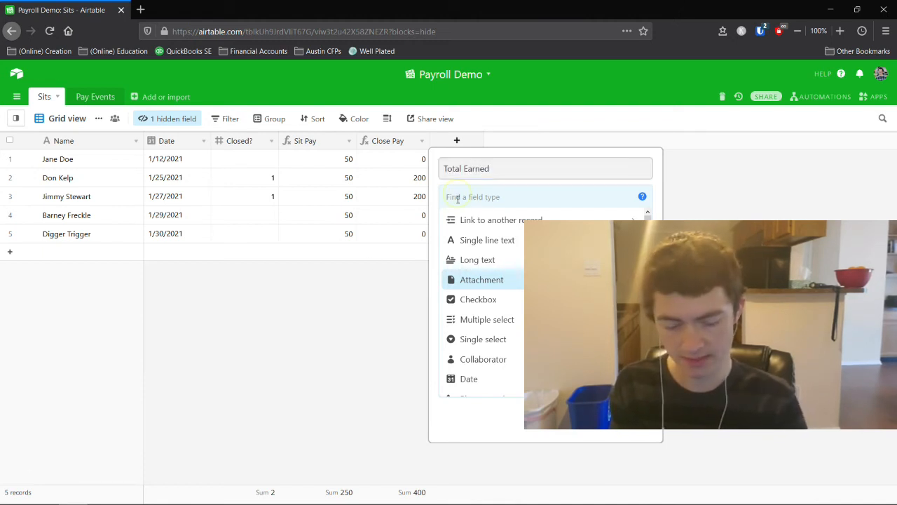
text(form)
key(Return)
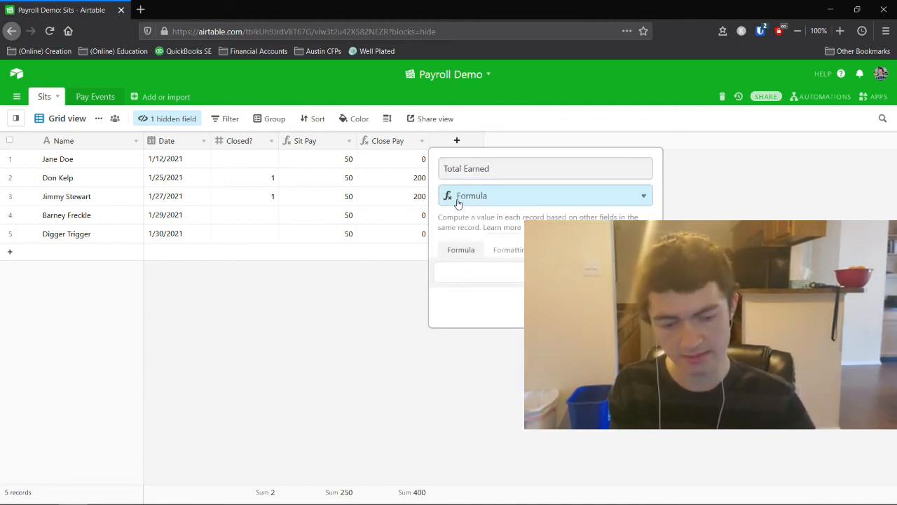
click(456, 277)
text(sit)
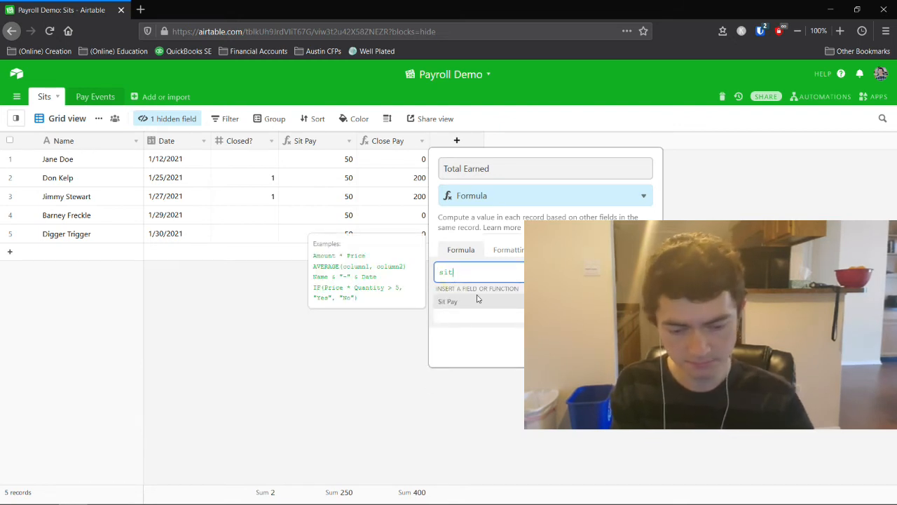
click(475, 302)
text(+clo)
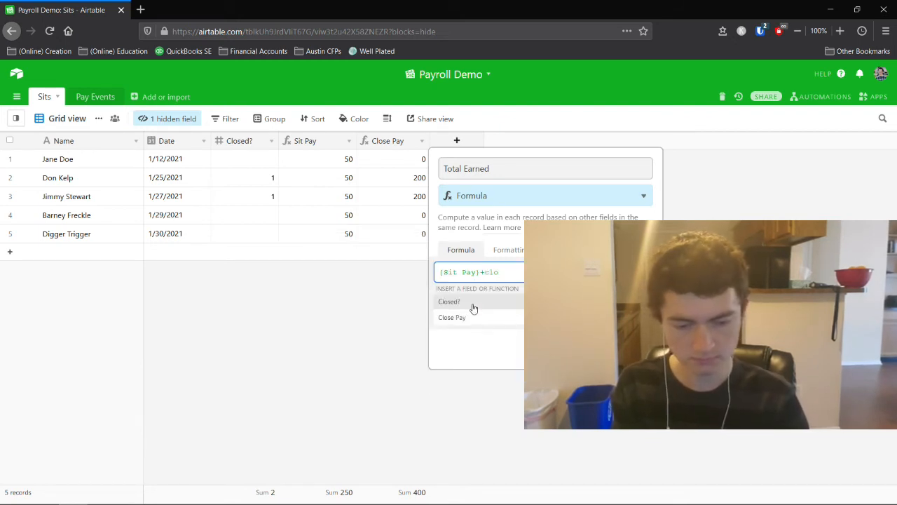
click(473, 317)
key(Return)
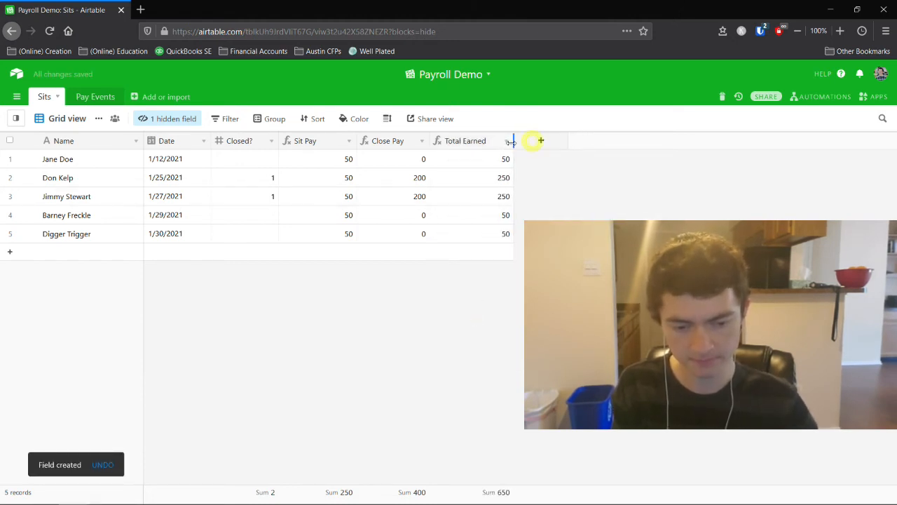
drag(533, 140, 511, 141)
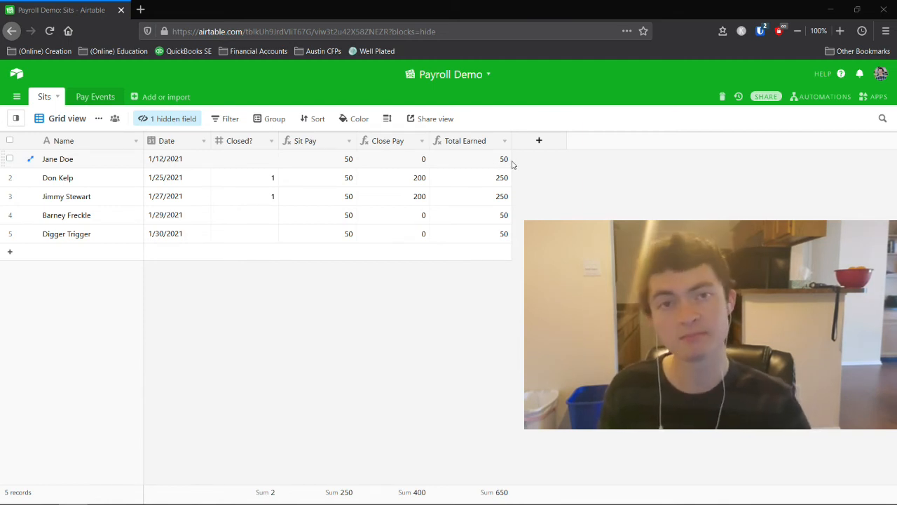
Go back to the Sits table and bring up the add-field popup after Total Earned.
click(105, 97)
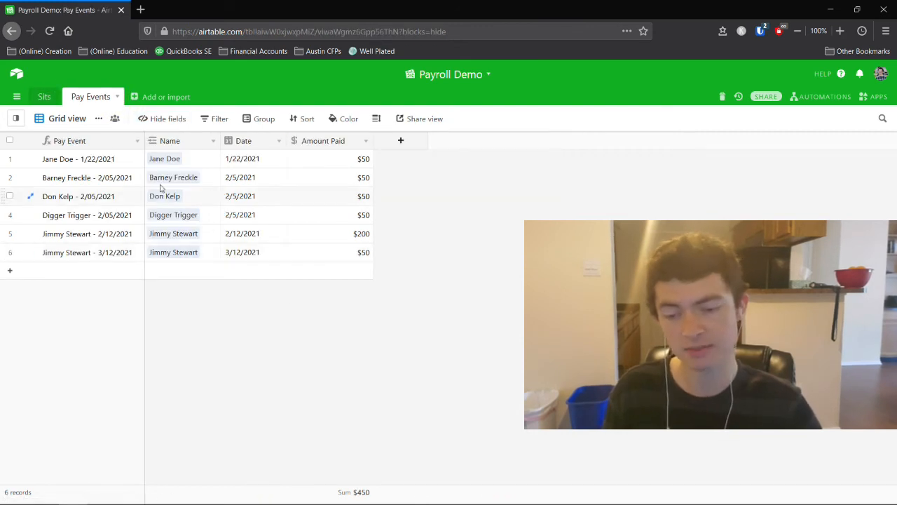
click(46, 97)
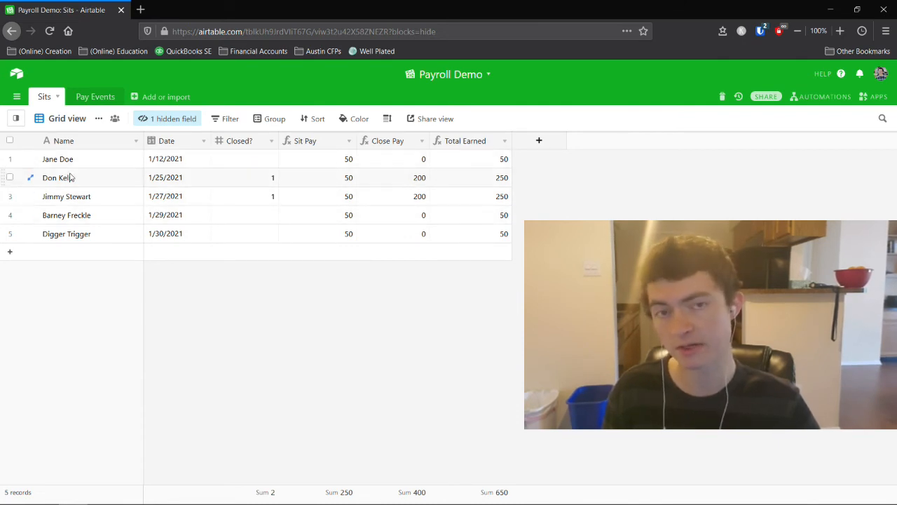
click(536, 141)
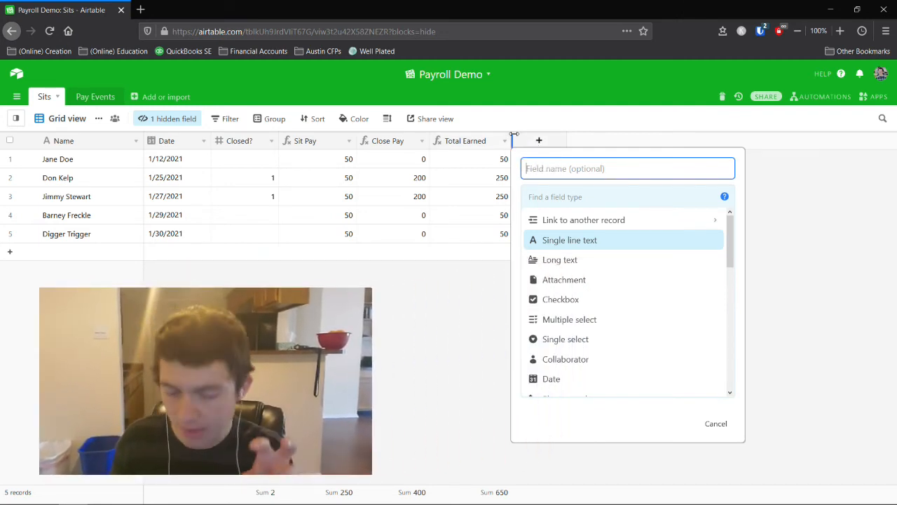
Add a Lookup field pulling Amount Paid through the Pay Events link, and narrow its column.
click(552, 196)
text(lo)
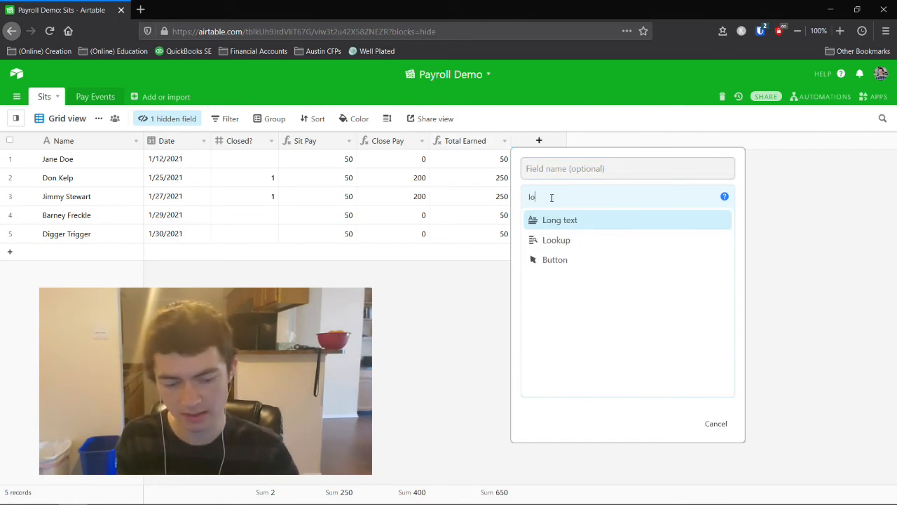
click(573, 240)
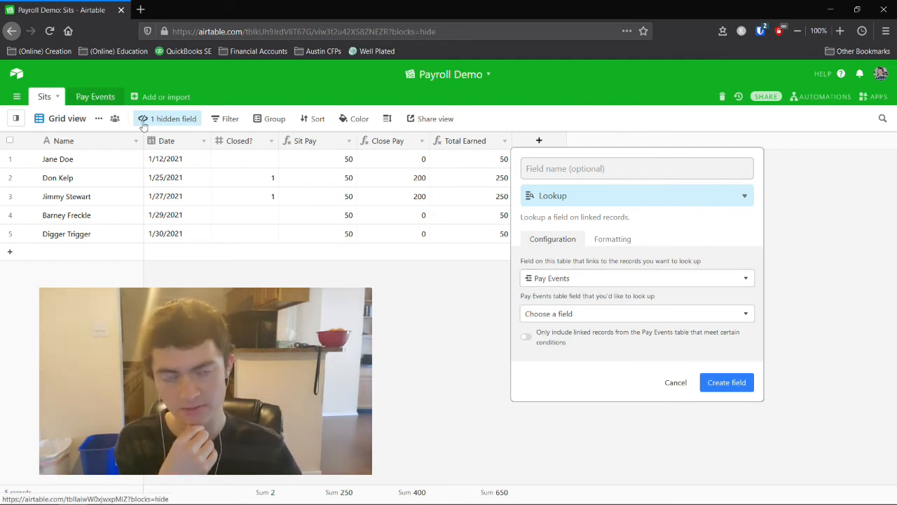
click(571, 316)
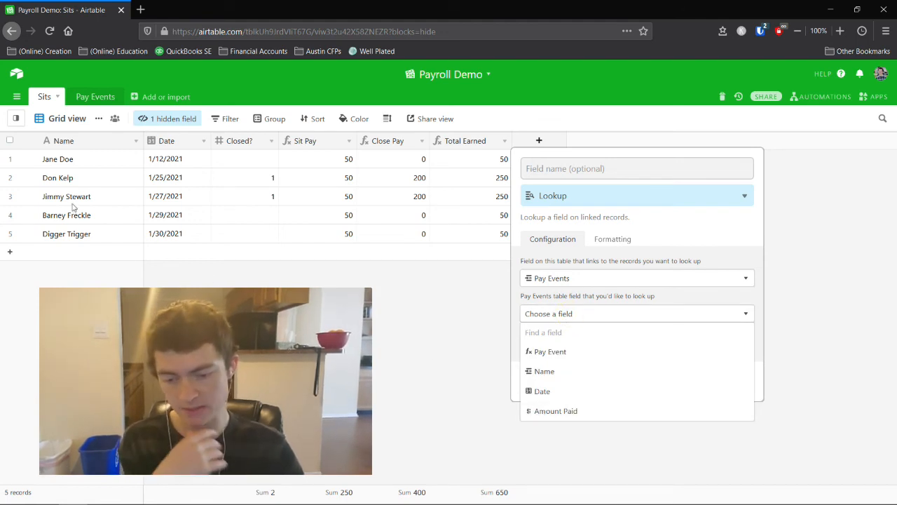
click(552, 413)
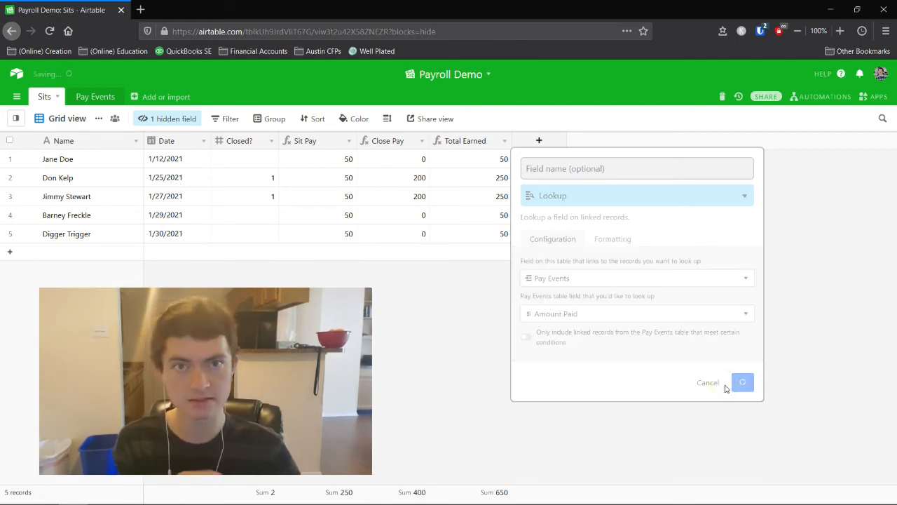
drag(611, 141, 598, 140)
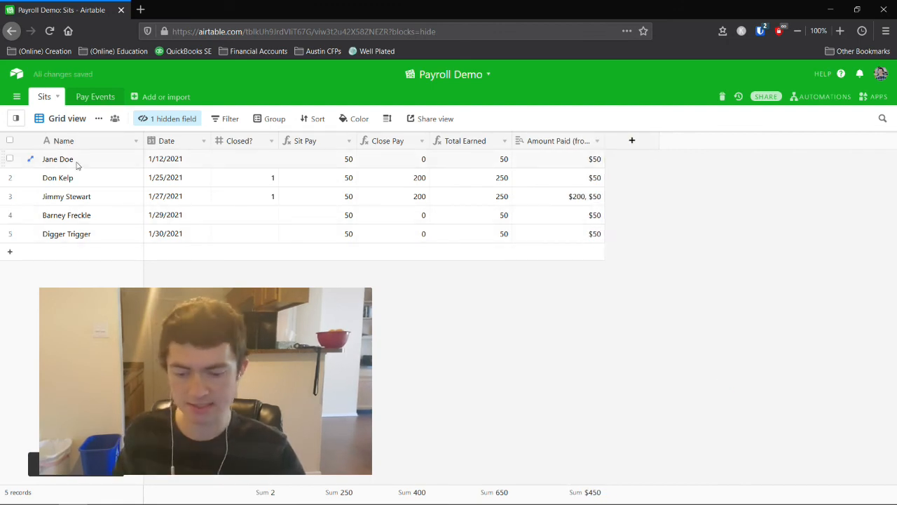
click(96, 99)
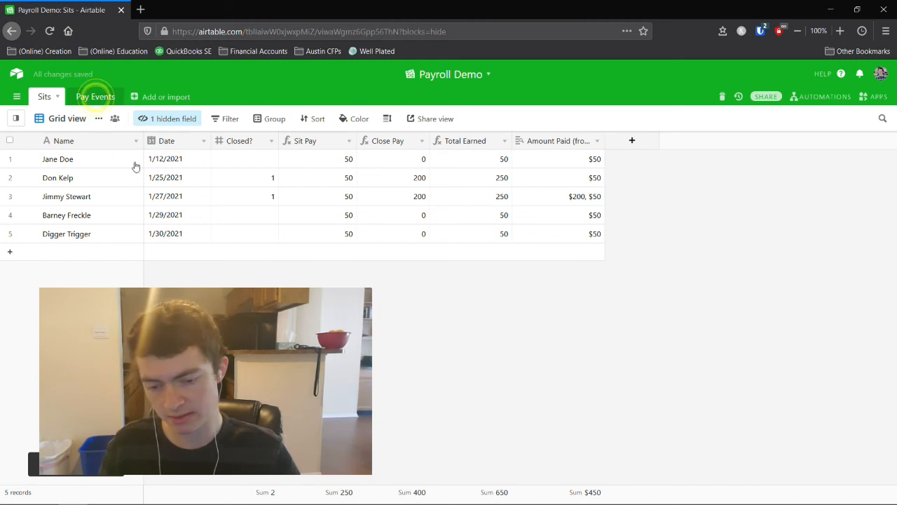
click(42, 96)
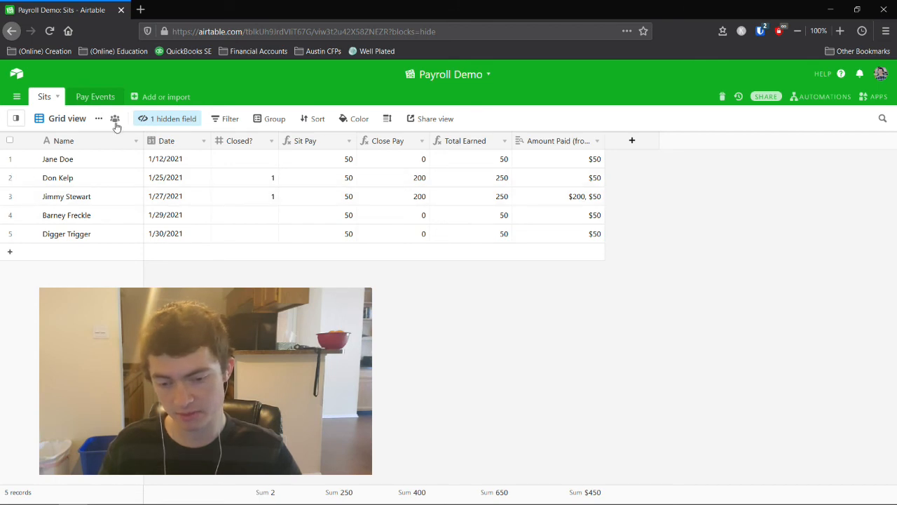
click(95, 96)
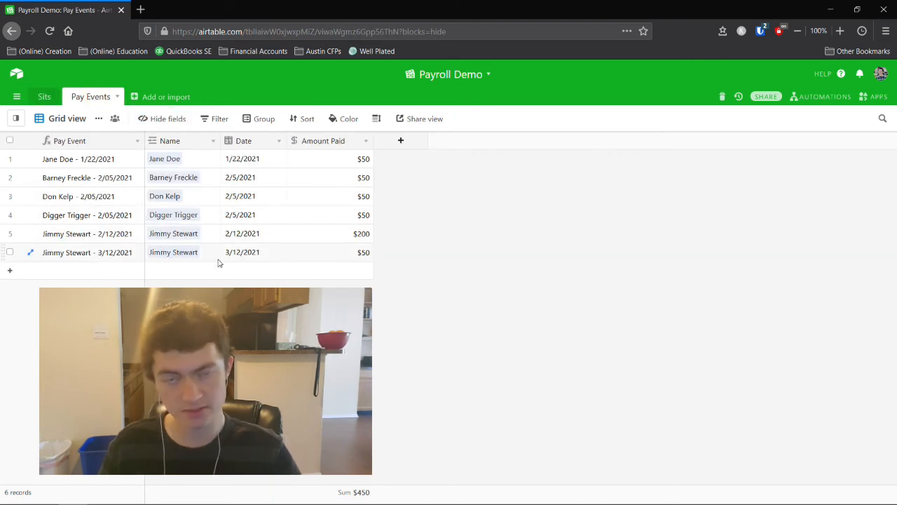
click(44, 96)
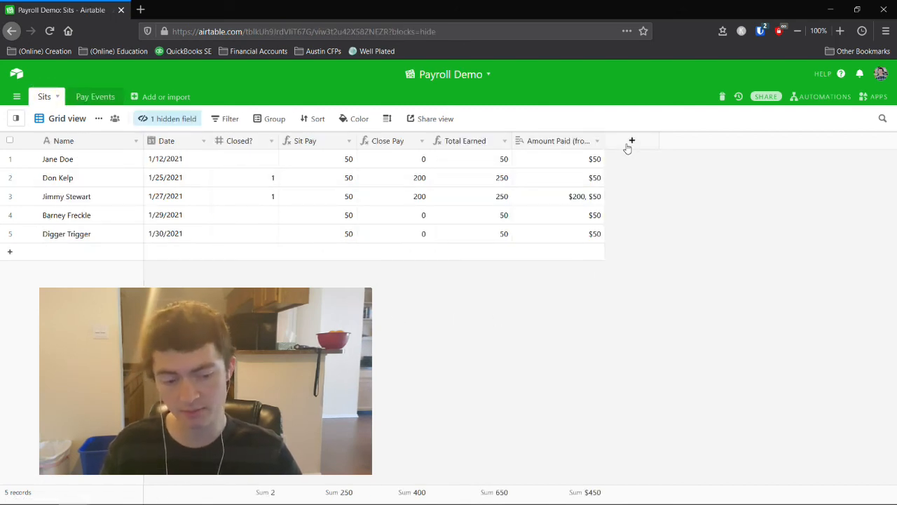
Create the Total Paid formula field as SUM({Amount Paid (from Pay Events)}).
click(632, 143)
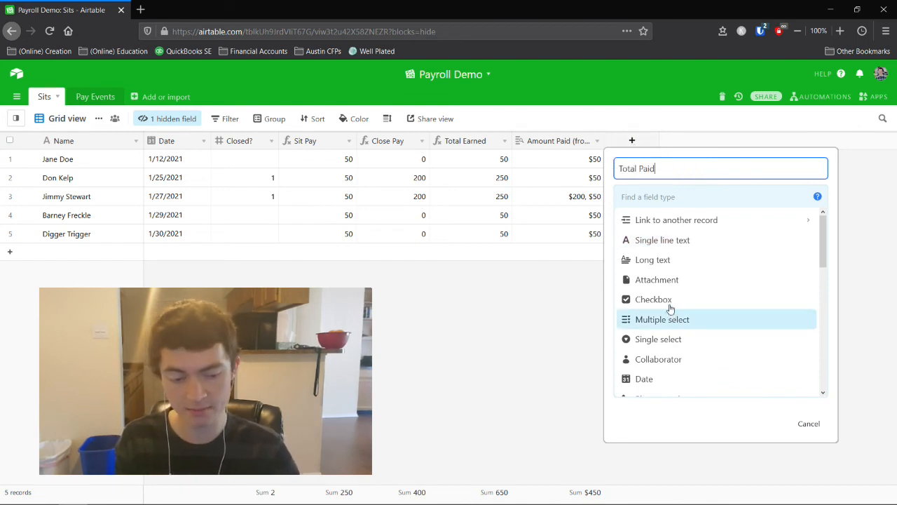
click(652, 196)
text(for)
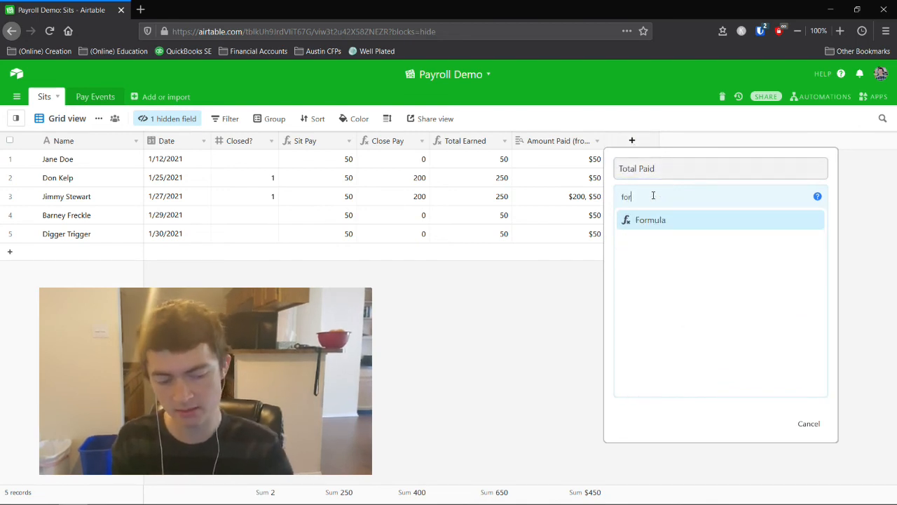
click(649, 222)
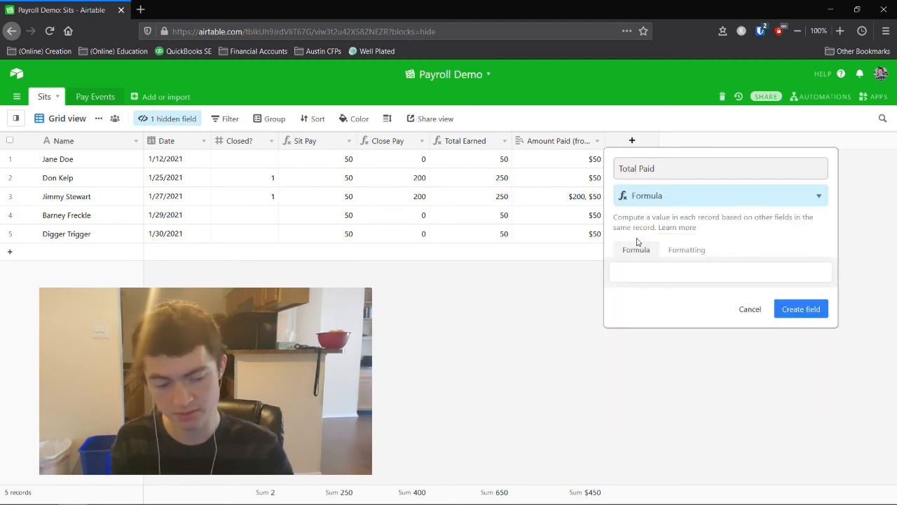
click(635, 270)
text(sum)
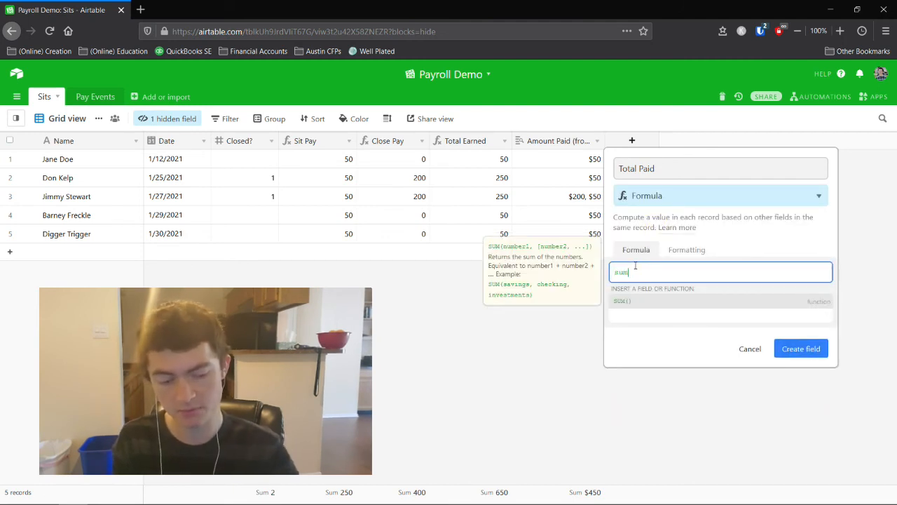
click(648, 301)
text(am)
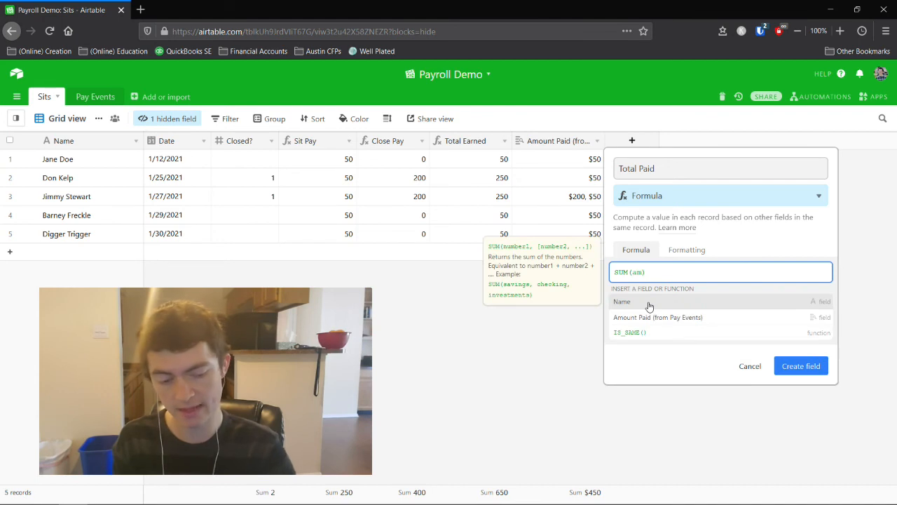
click(650, 317)
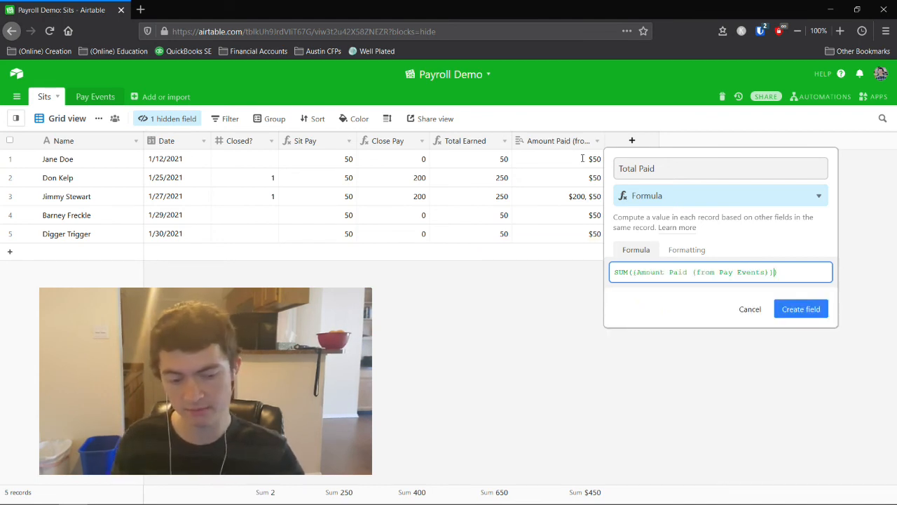
click(801, 308)
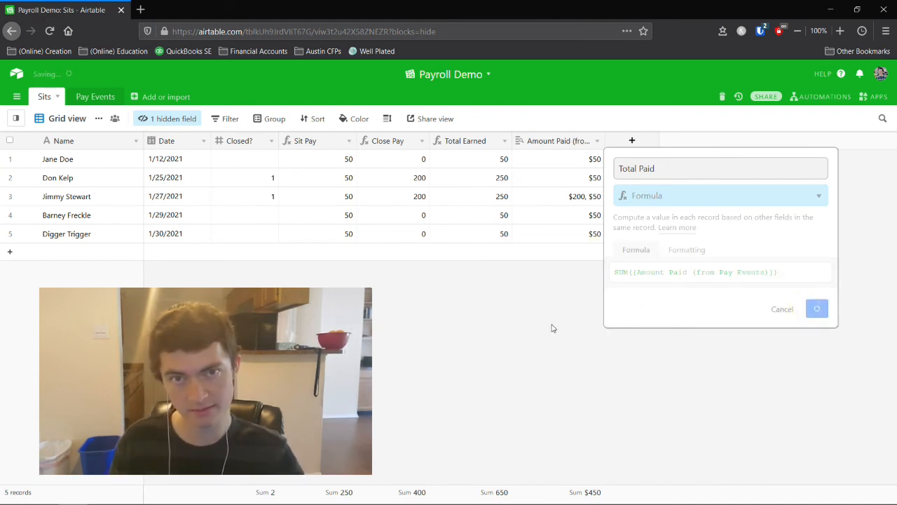
Add a Pending formula field, {Total Earned}-{Total Paid}, and narrow its column.
click(691, 143)
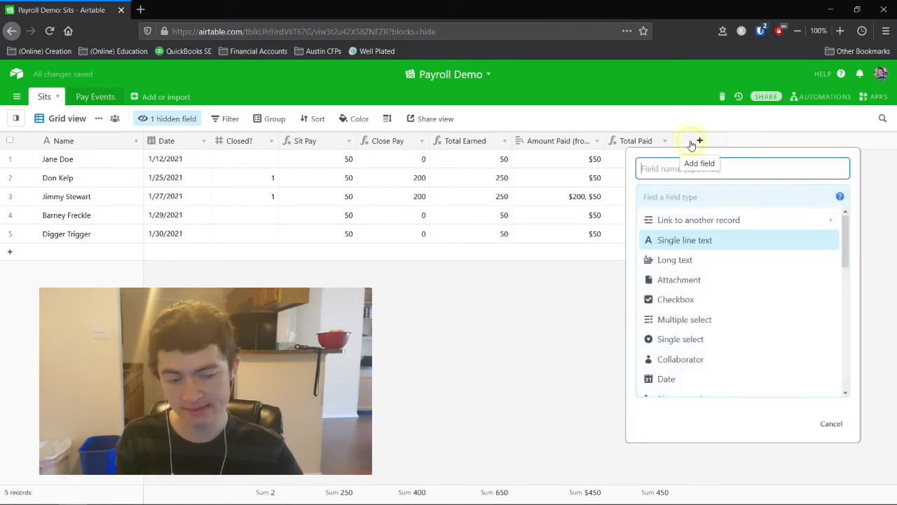
text(Pending)
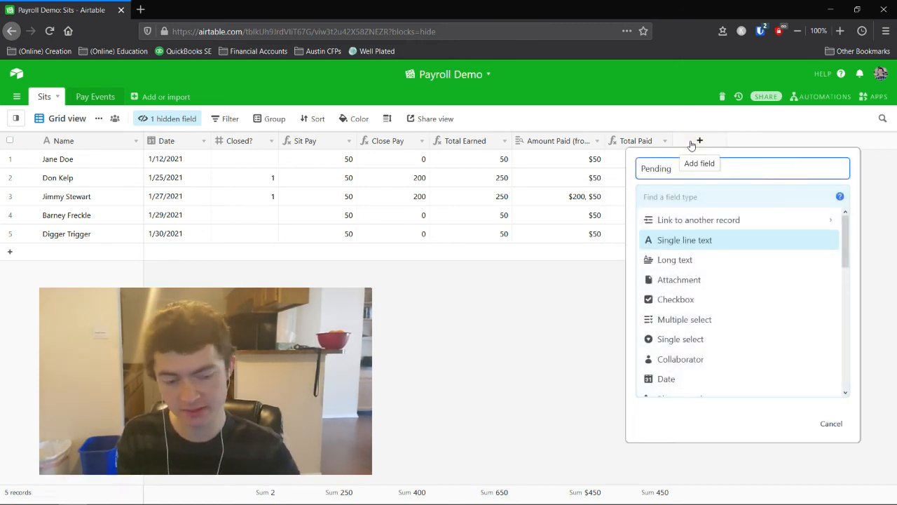
click(671, 198)
text(for)
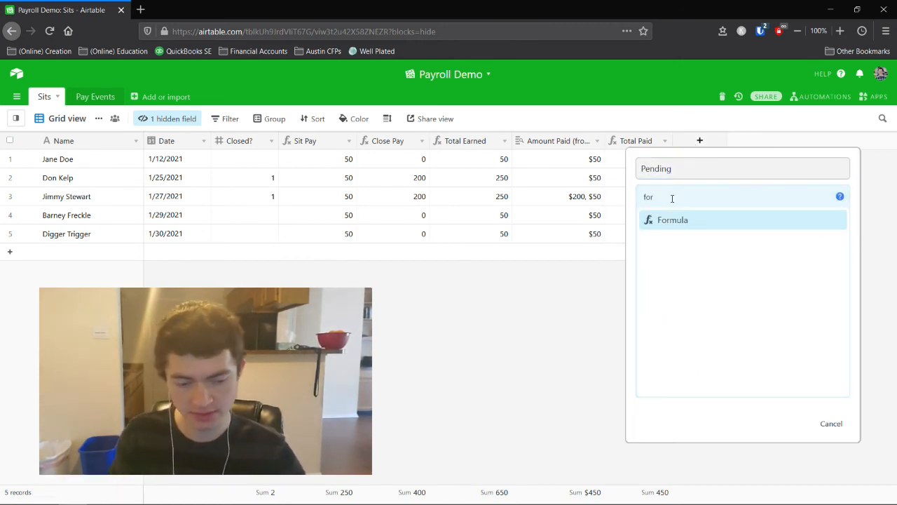
click(662, 221)
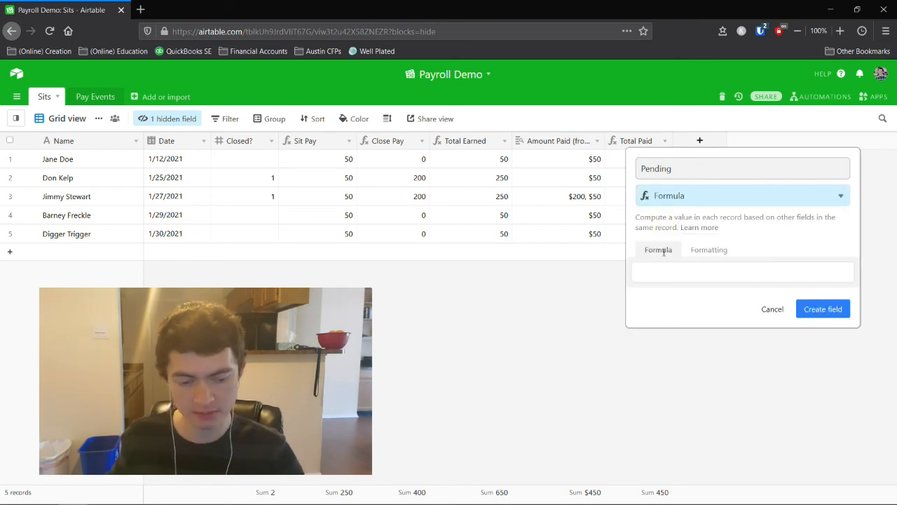
click(661, 269)
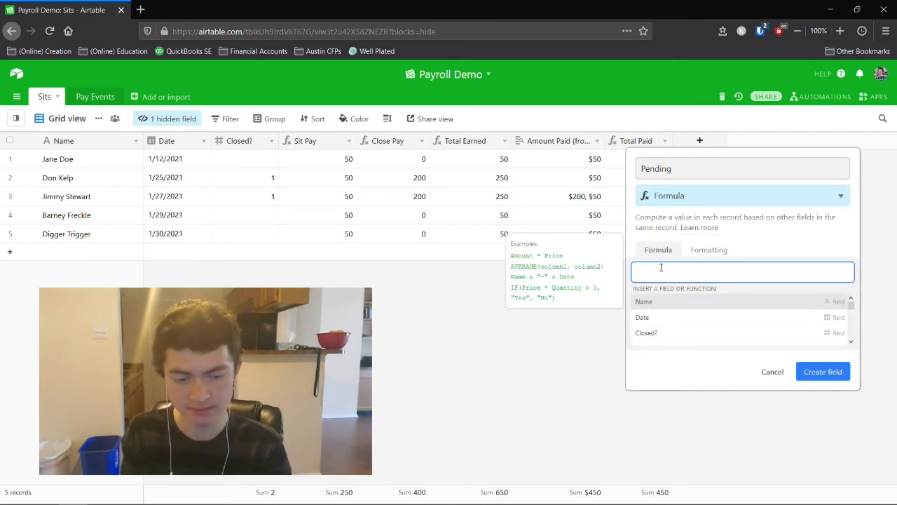
text(tot)
click(659, 300)
text(+)
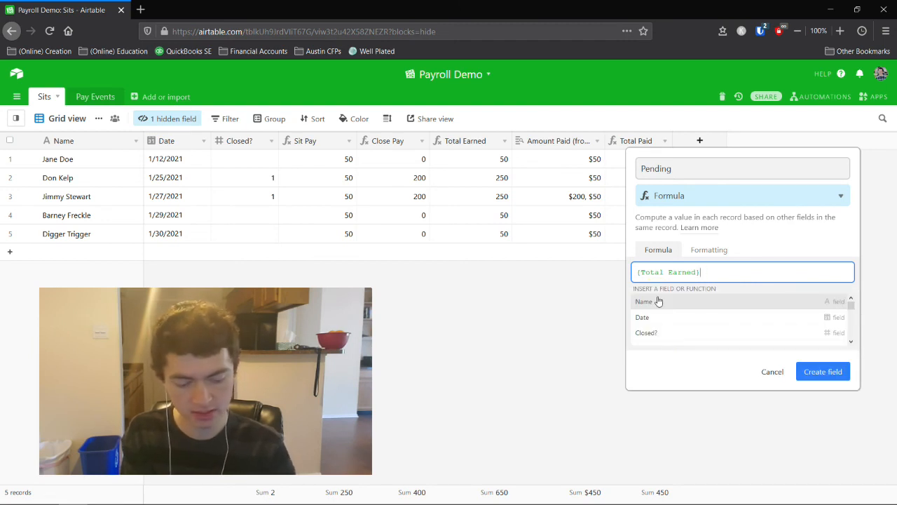
text(to)
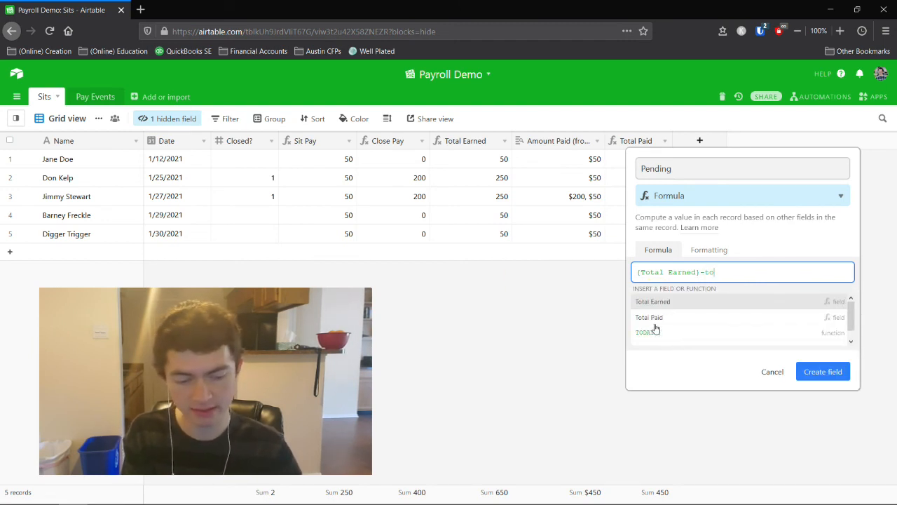
click(655, 319)
click(813, 308)
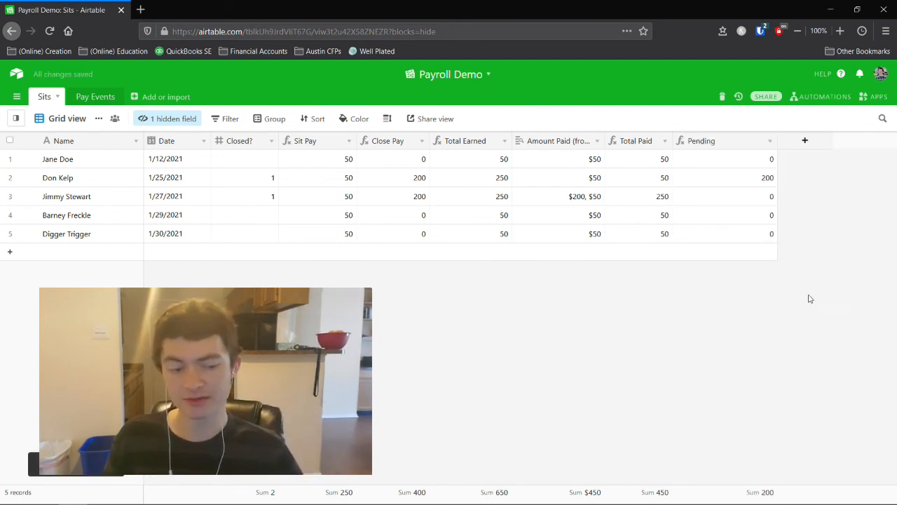
drag(776, 140, 748, 141)
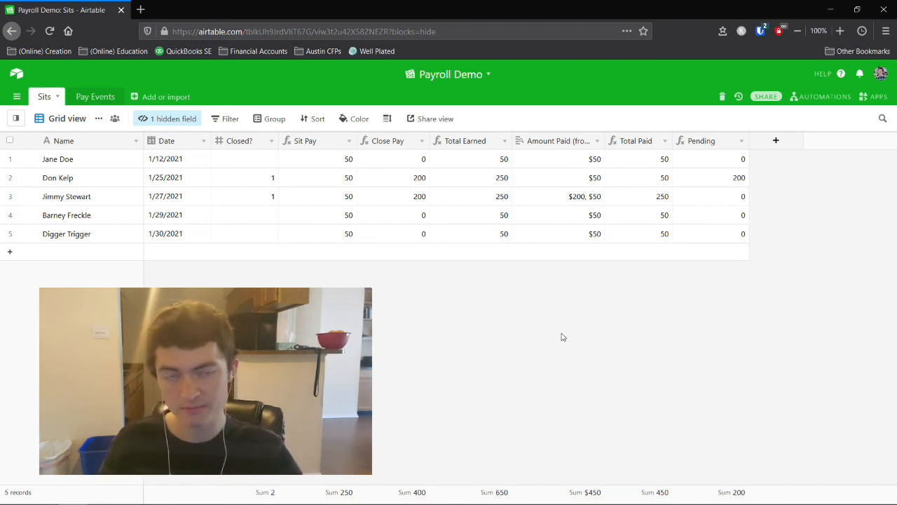
Format the Pending field as currency showing whole dollars without cents.
right_click(685, 143)
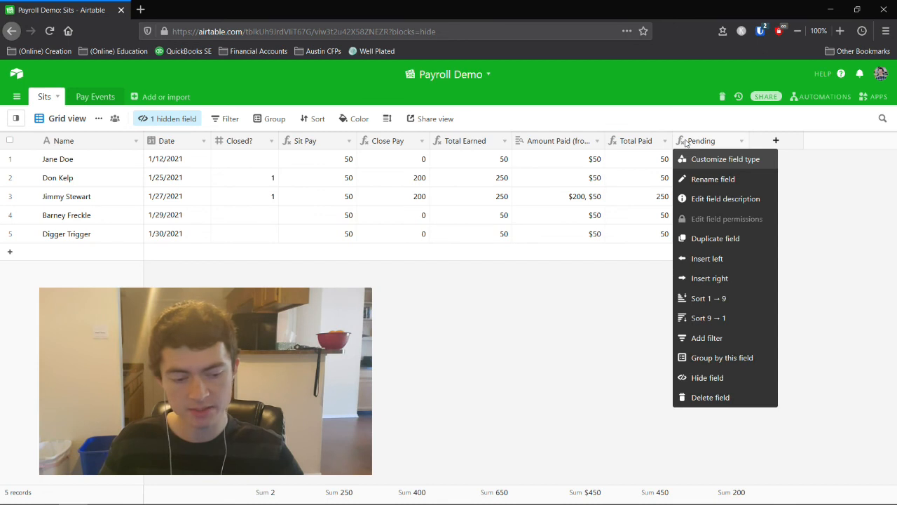
click(691, 160)
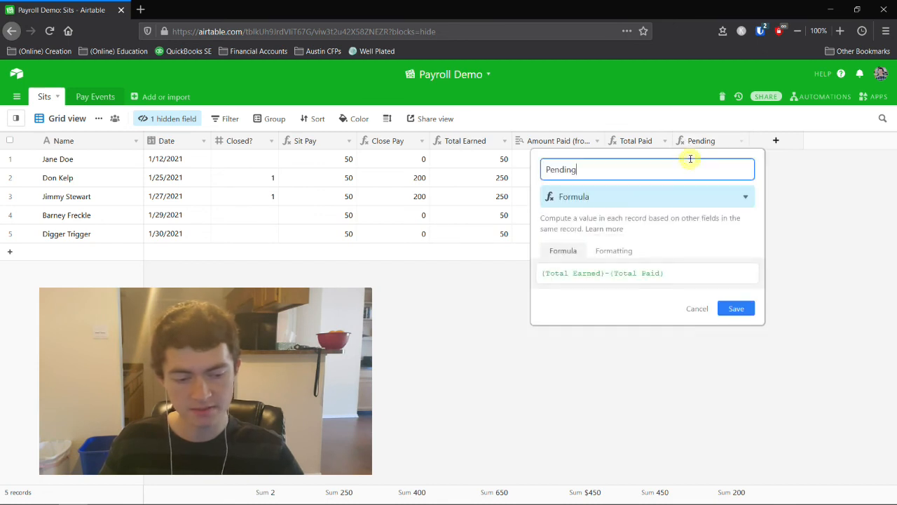
click(608, 252)
click(581, 287)
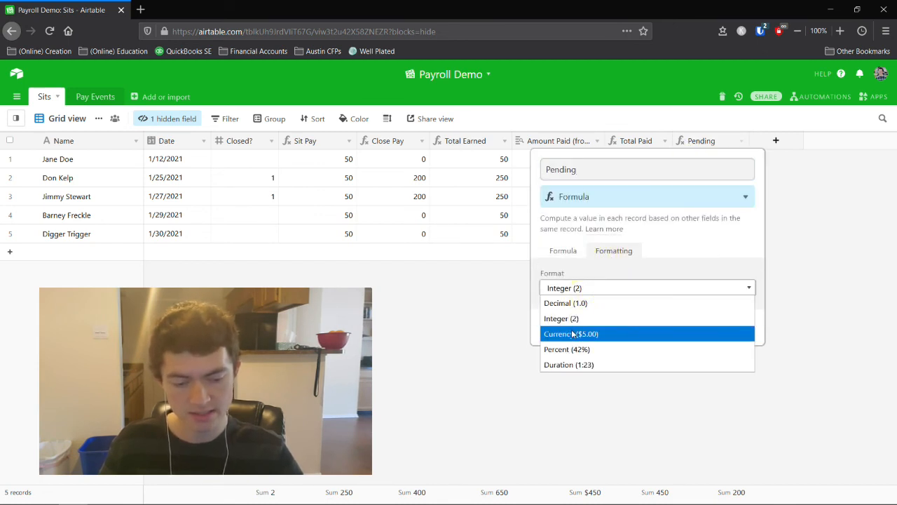
click(572, 333)
click(570, 320)
click(566, 335)
click(729, 397)
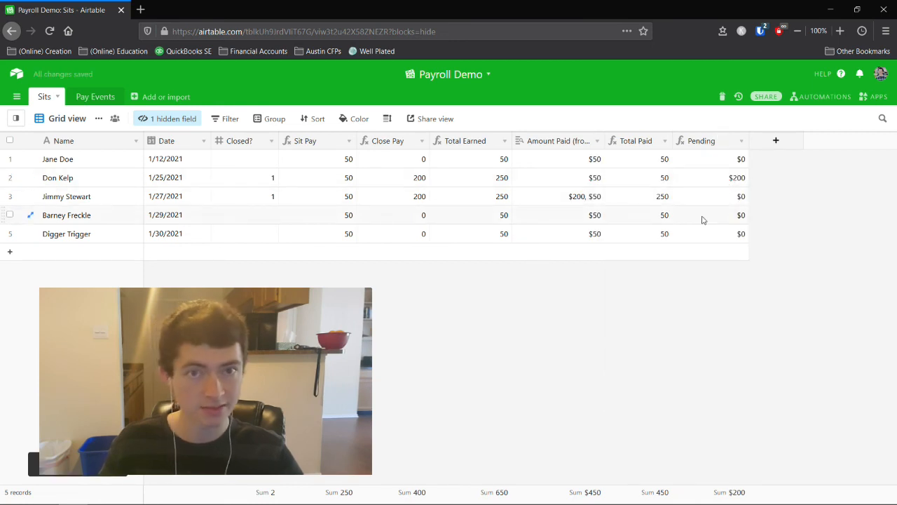
Edit the Total Paid field's formatting and slightly narrow the Closed? column.
right_click(635, 143)
click(634, 153)
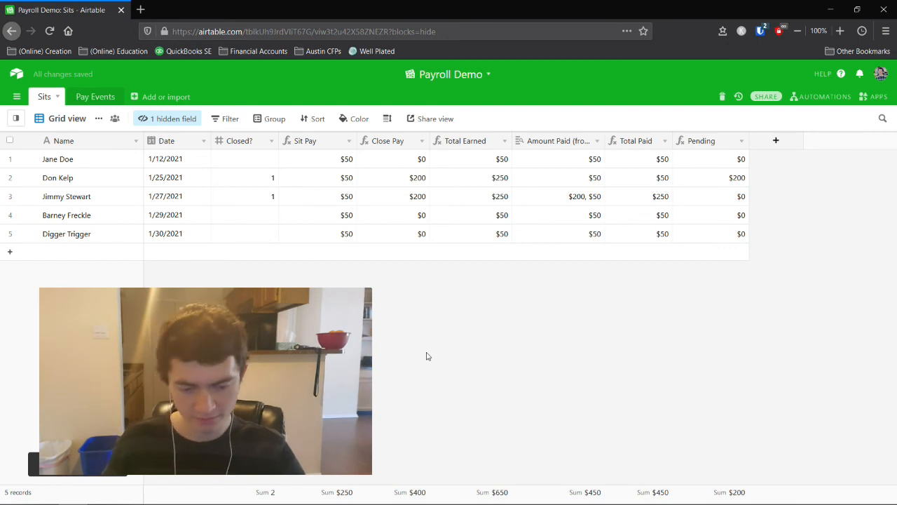
drag(278, 141, 272, 141)
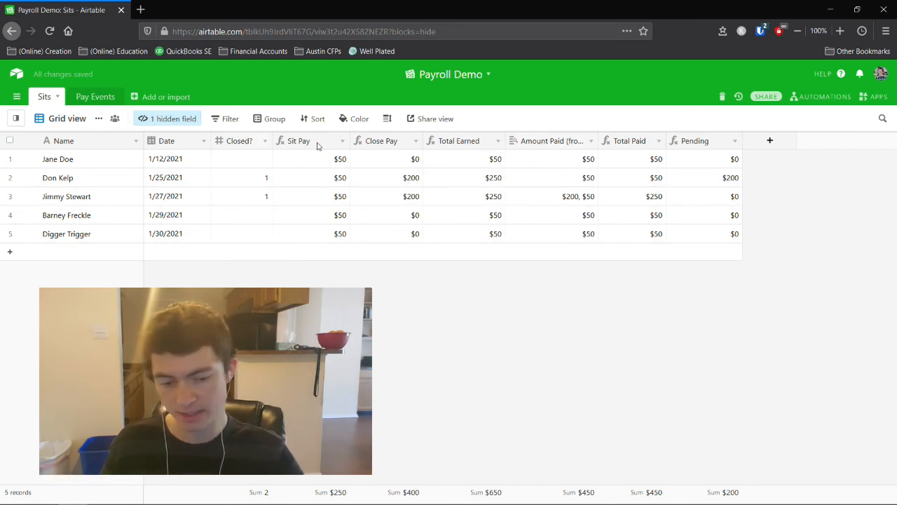
Hide the Amount Paid, Sit Pay and Close Pay helper fields.
right_click(530, 143)
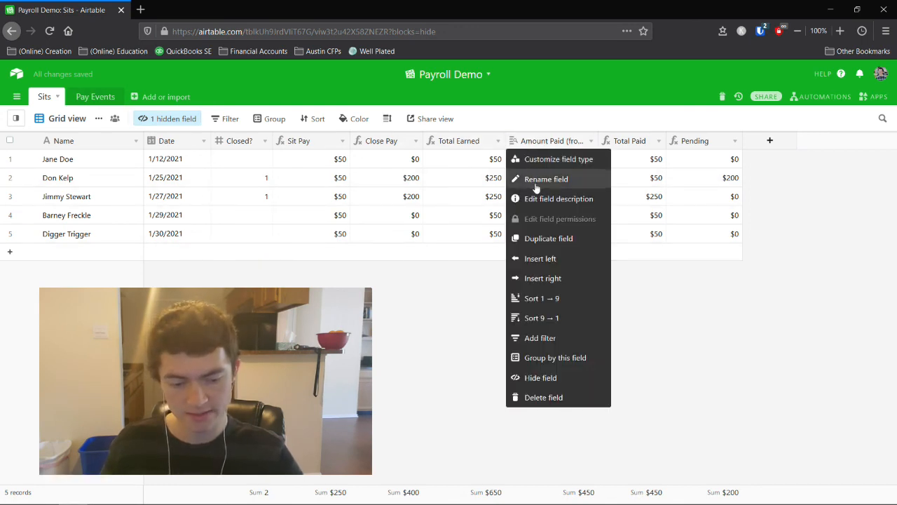
click(529, 379)
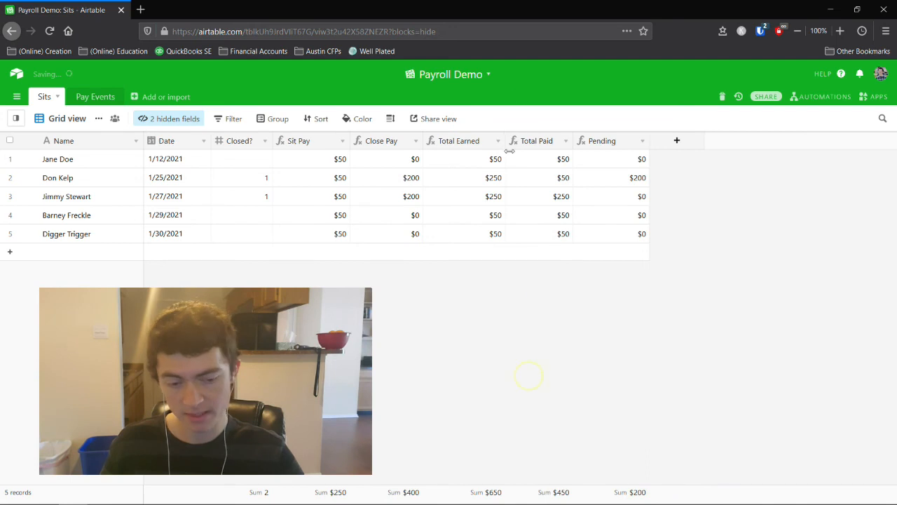
click(265, 141)
click(447, 320)
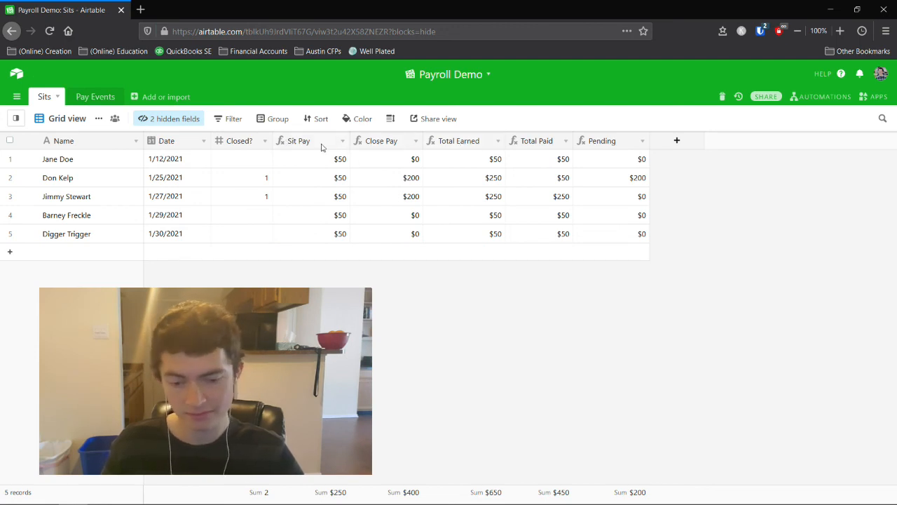
click(342, 141)
click(323, 378)
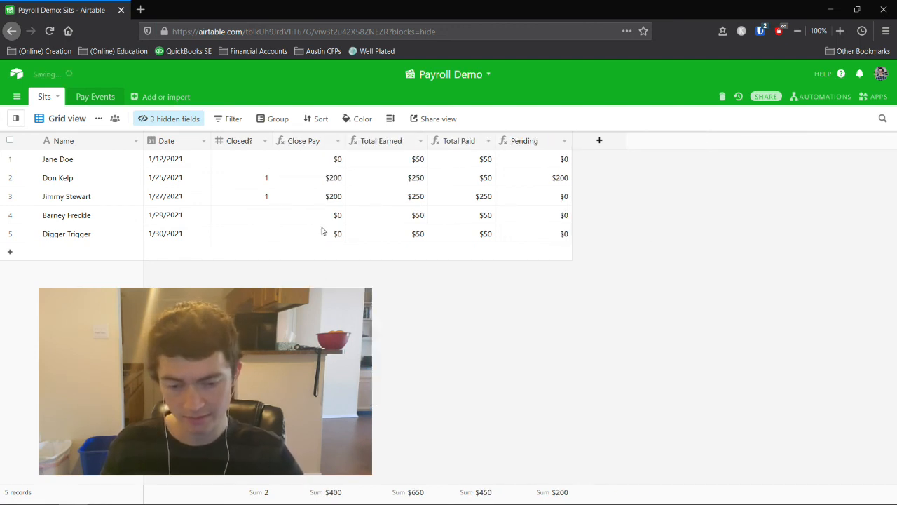
right_click(302, 141)
click(323, 378)
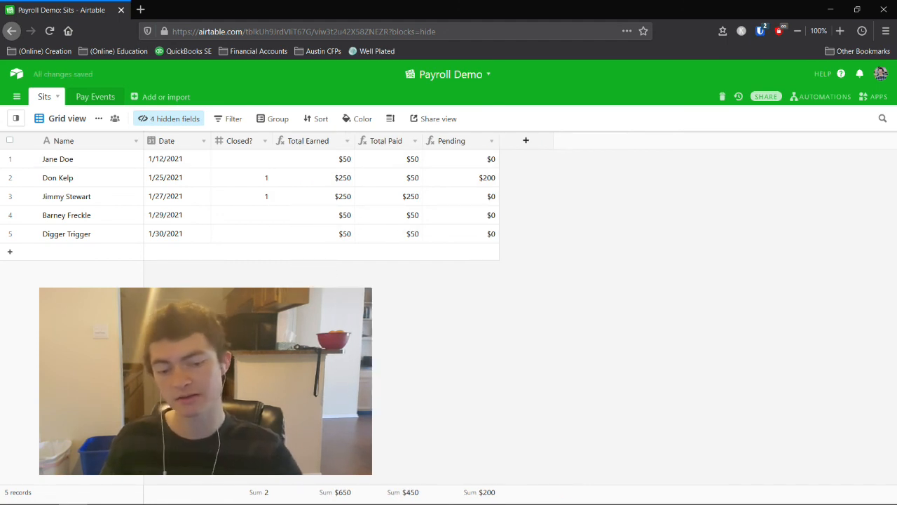
Narrow the Date, Closed?, Total Earned, Total Paid and Pending columns.
drag(214, 140, 203, 140)
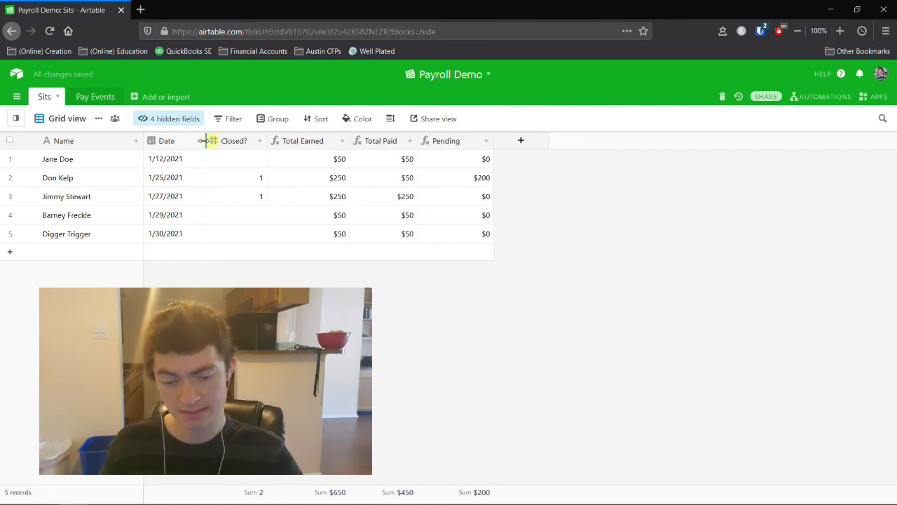
drag(263, 140, 259, 140)
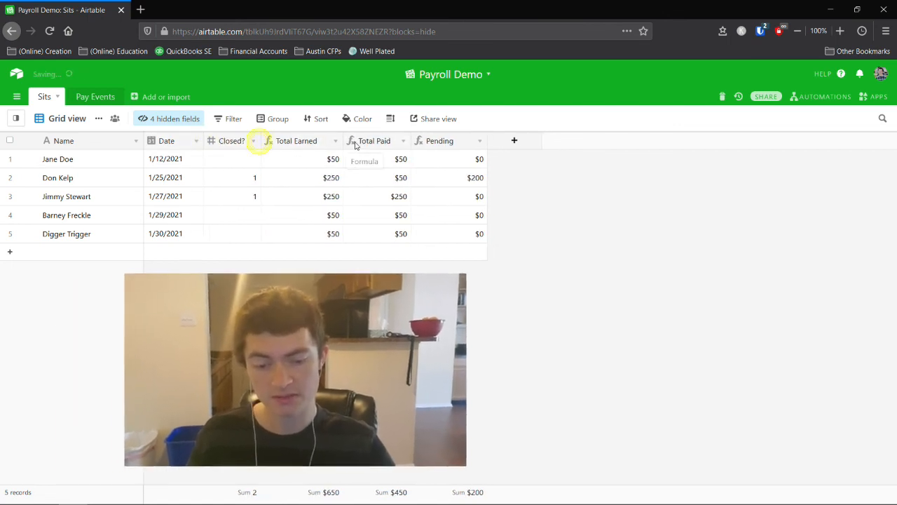
drag(340, 140, 333, 140)
drag(406, 140, 401, 140)
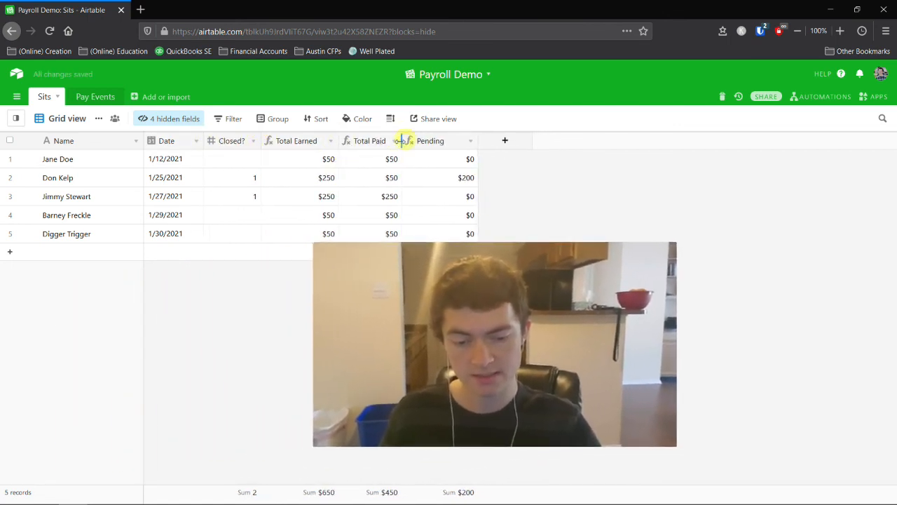
drag(478, 140, 466, 141)
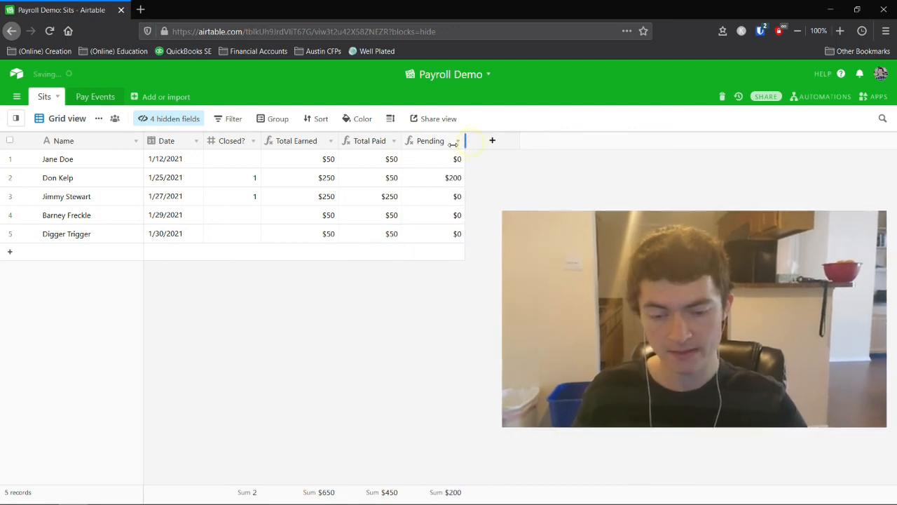
click(316, 118)
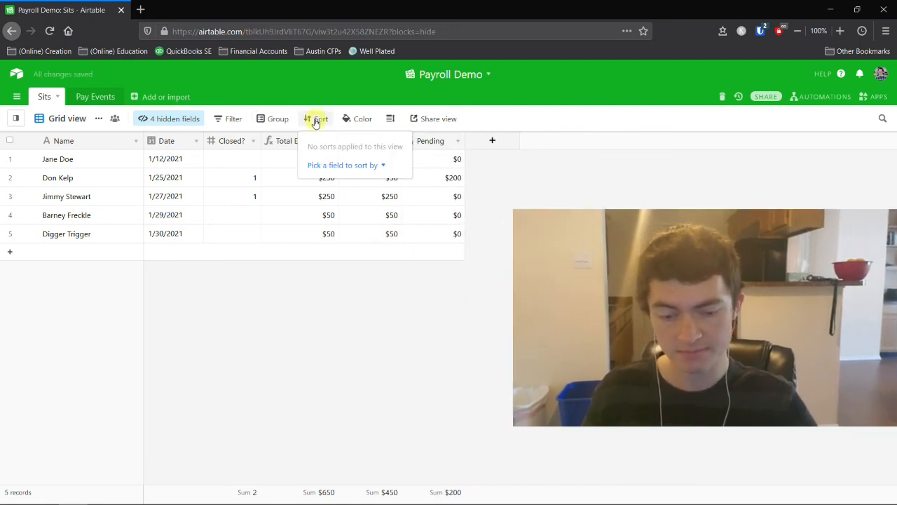
Sort the Sits records by Date ascending, then switch to the Pay Events table.
click(328, 164)
click(330, 222)
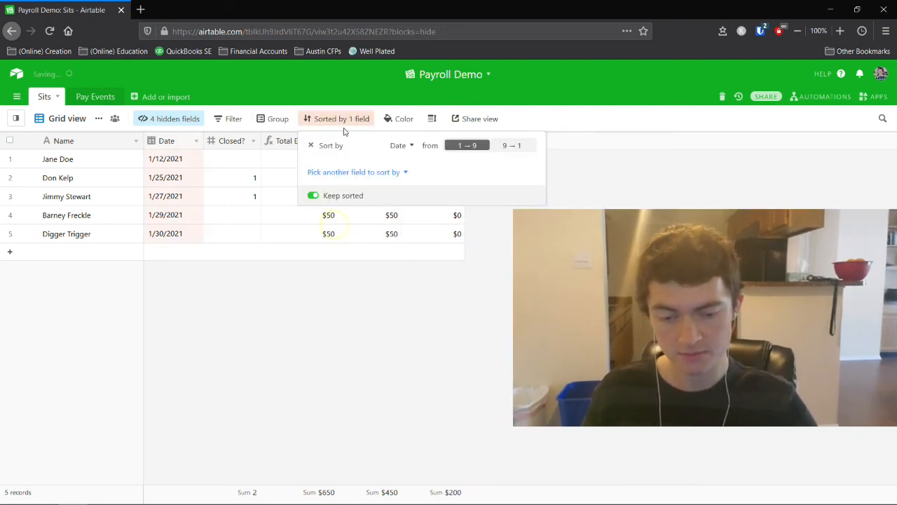
click(242, 343)
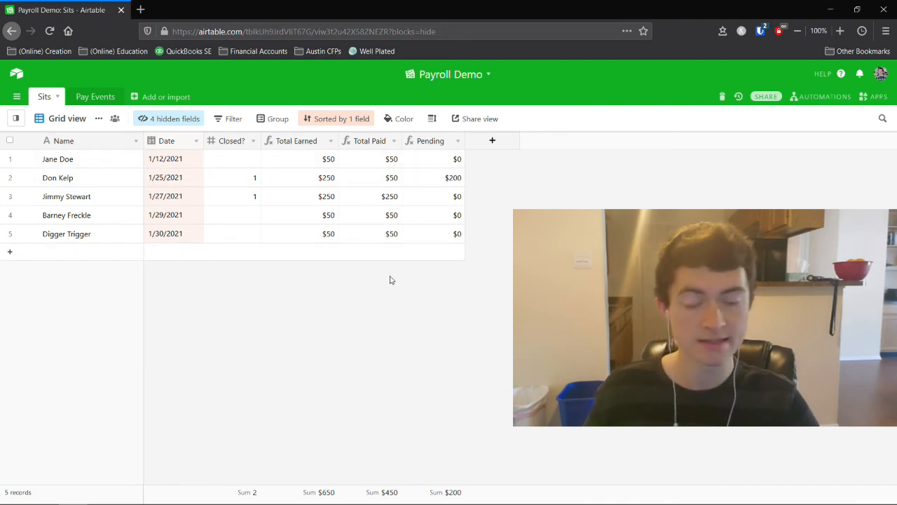
click(98, 98)
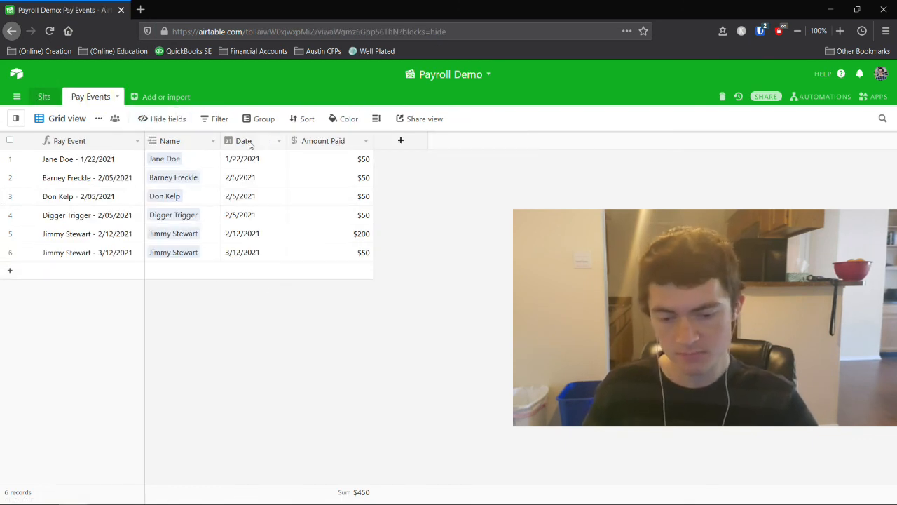
Sort the Pay Events records by Date.
click(302, 120)
click(307, 165)
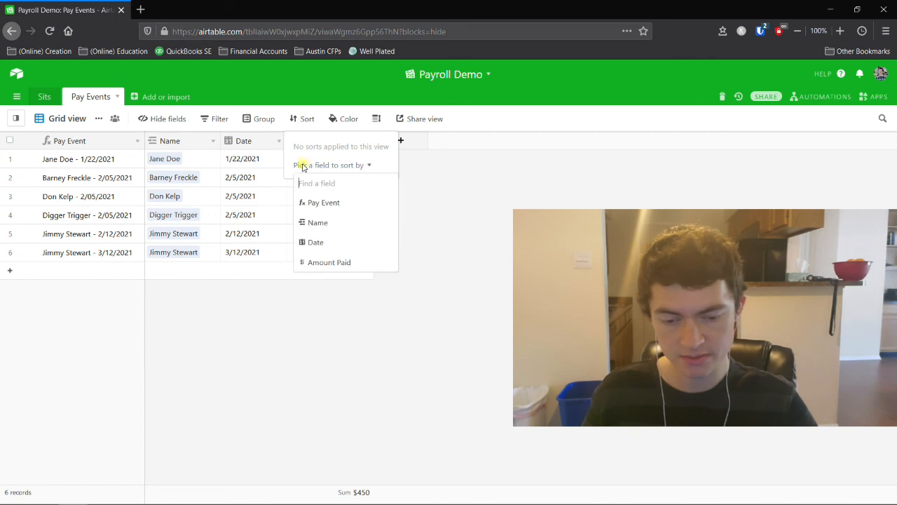
click(321, 236)
Group the Pay Events records by Date, then go back to the Sits table.
click(265, 124)
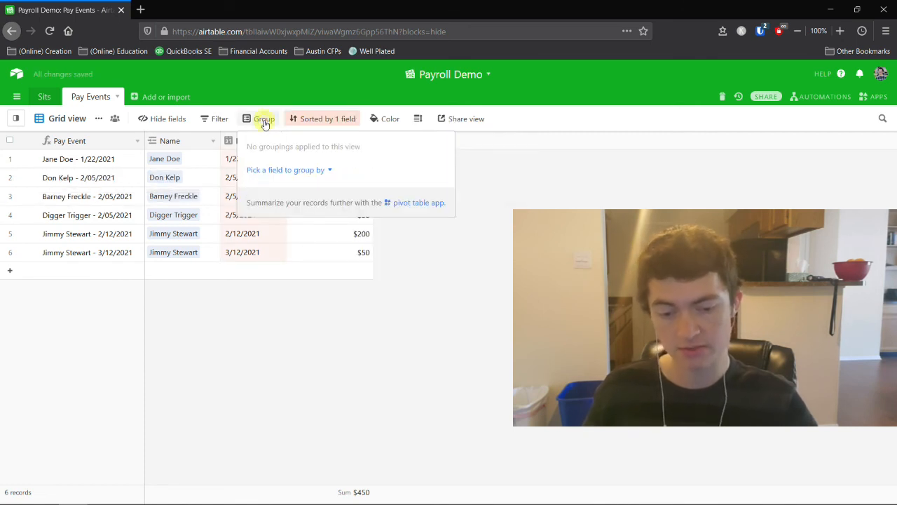
click(399, 311)
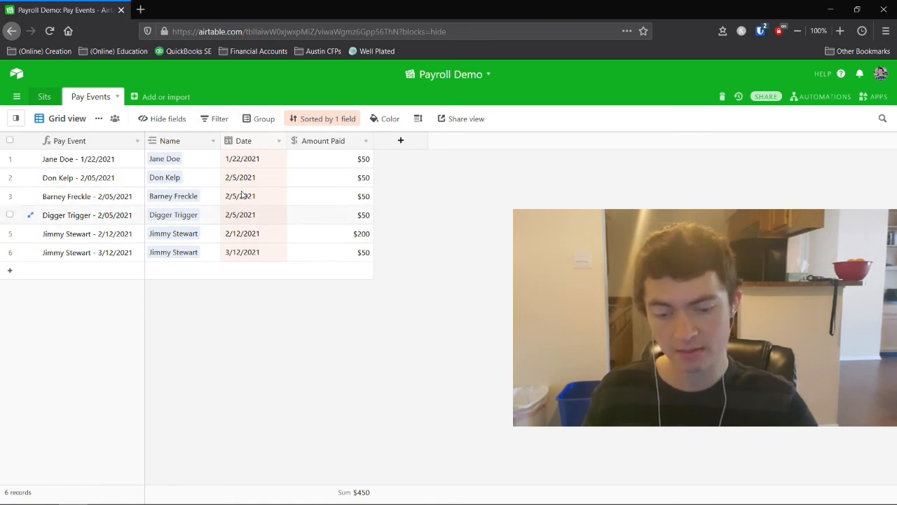
click(258, 119)
click(265, 169)
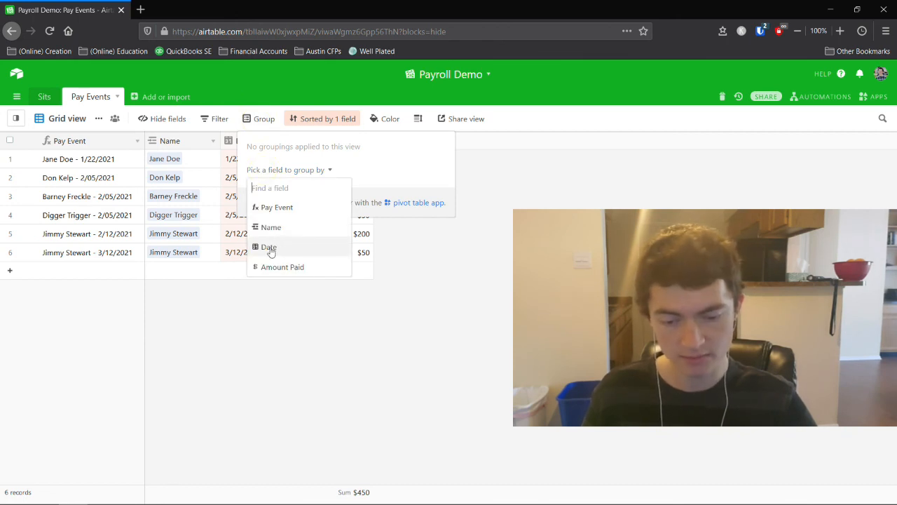
click(440, 283)
click(257, 120)
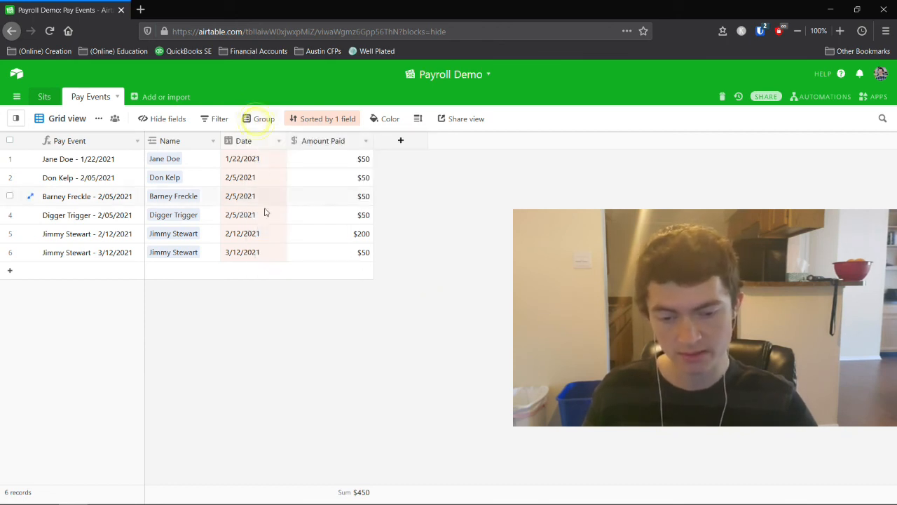
click(258, 119)
click(276, 169)
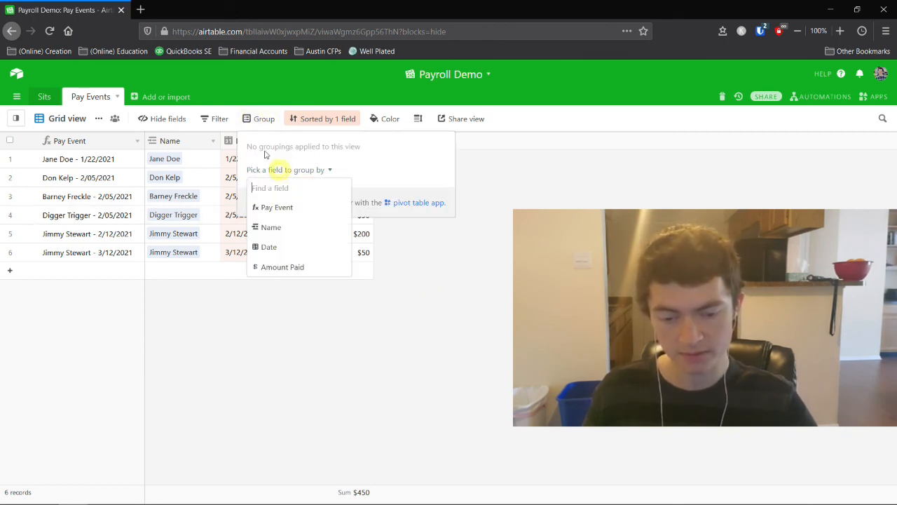
click(268, 247)
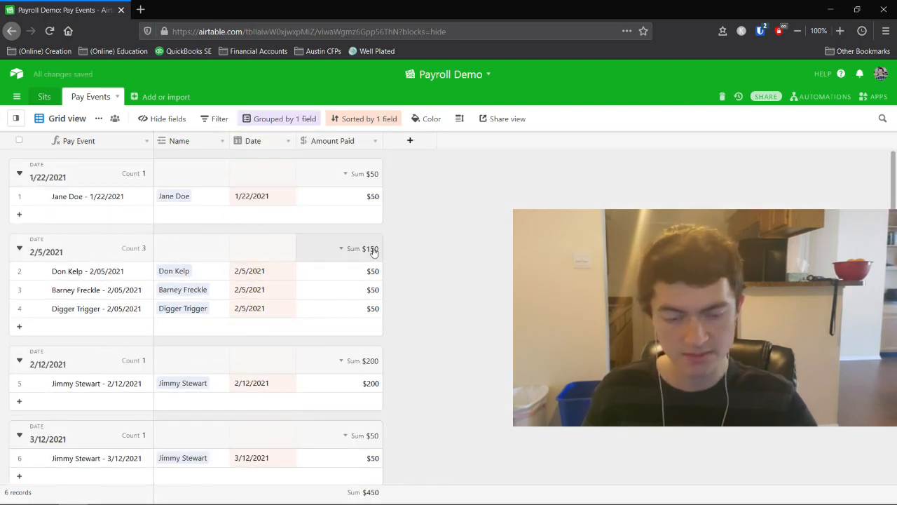
scroll(428, 277, down, 2)
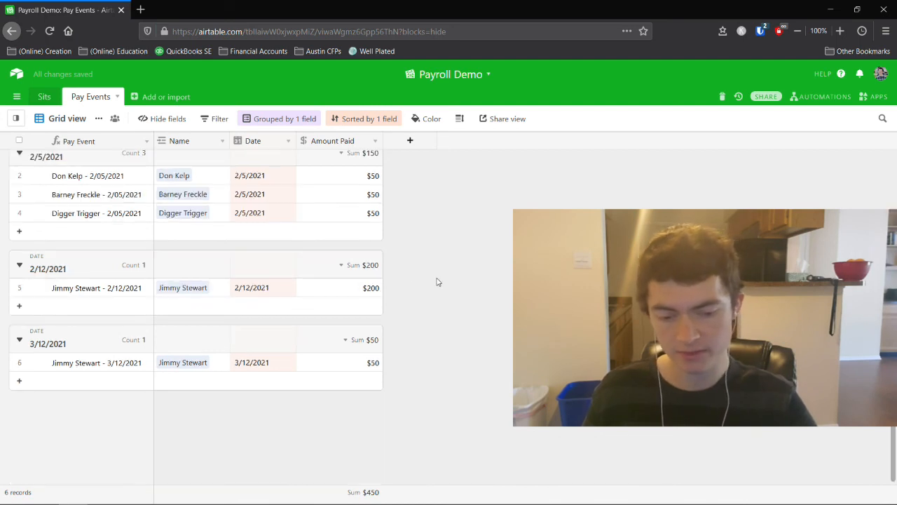
scroll(445, 287, up, 2)
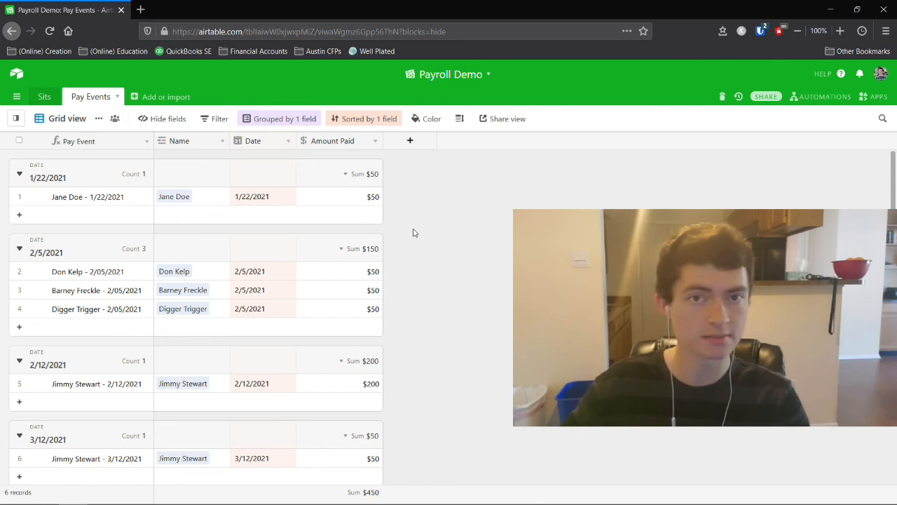
click(44, 96)
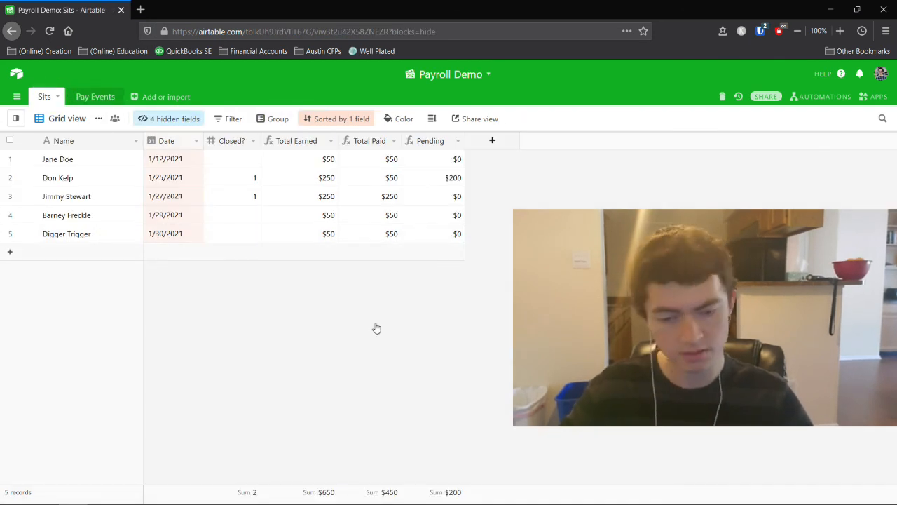